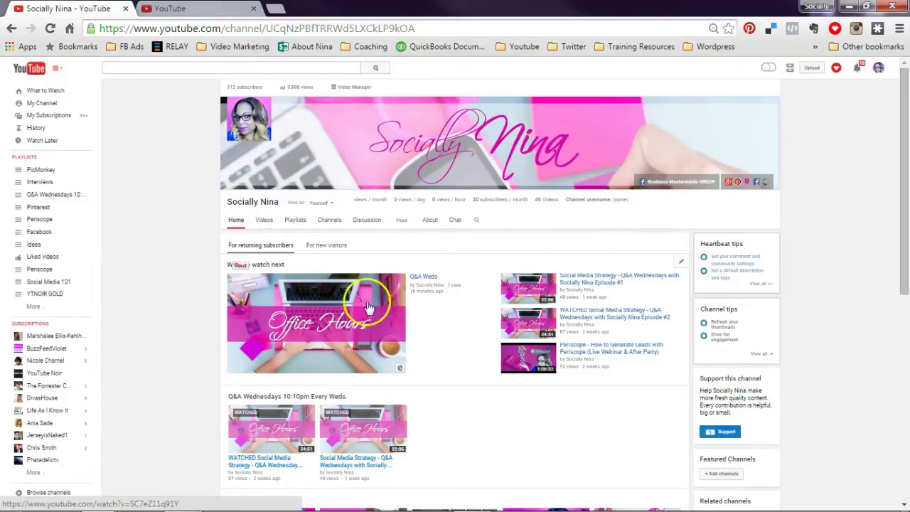
- Open the "Social Media Strategy - Q&A Wednesdays with Socially Nina Episode #1" video from the channel page in a new tab and pause it
click(426, 285)
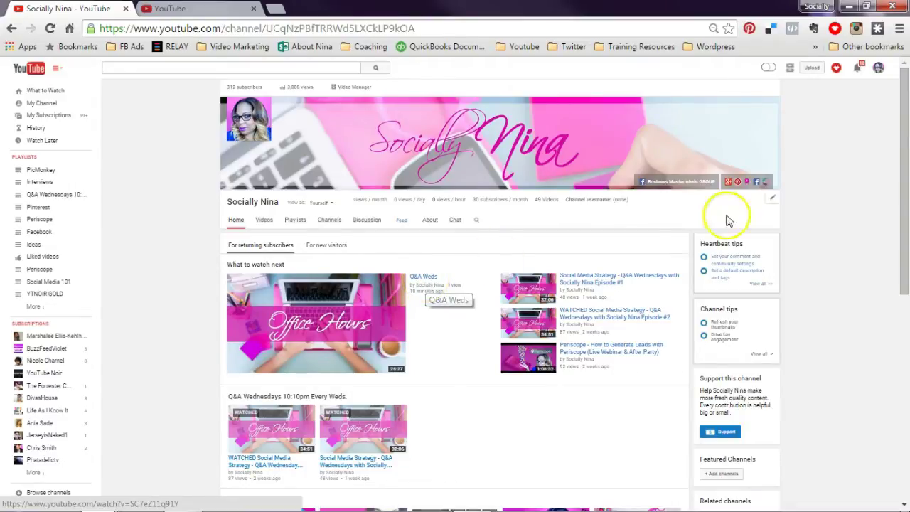
drag(902, 222, 902, 263)
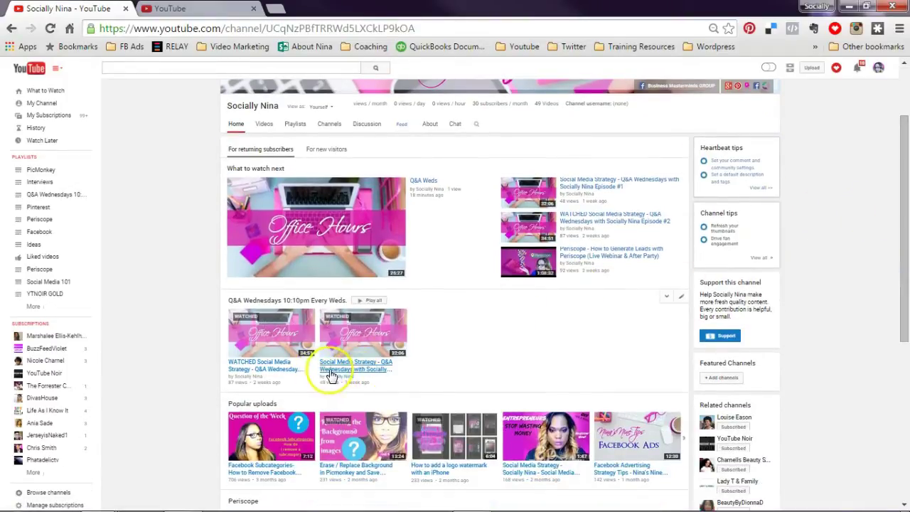
click(271, 371)
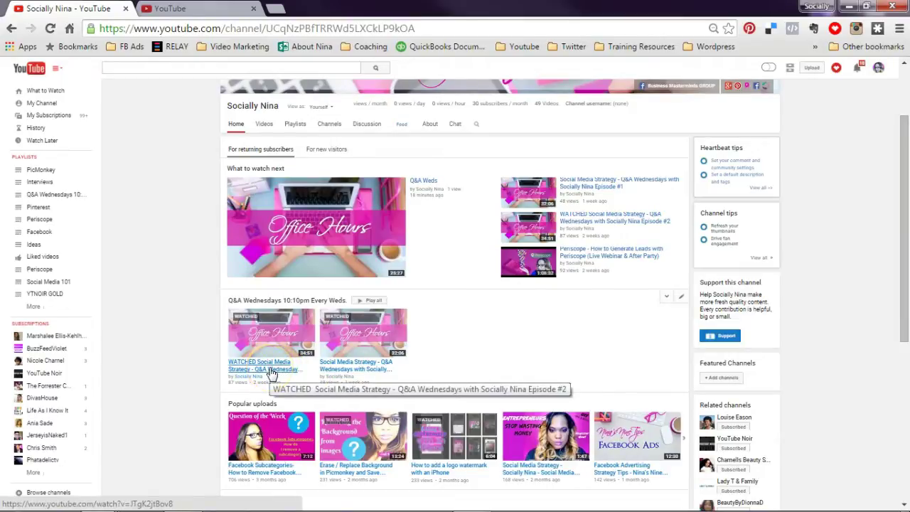
click(290, 369)
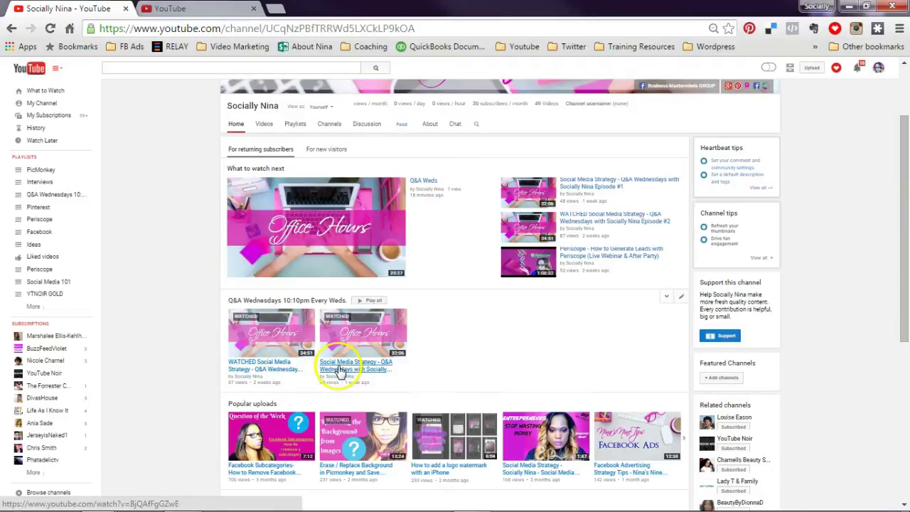
right_click(341, 370)
click(342, 374)
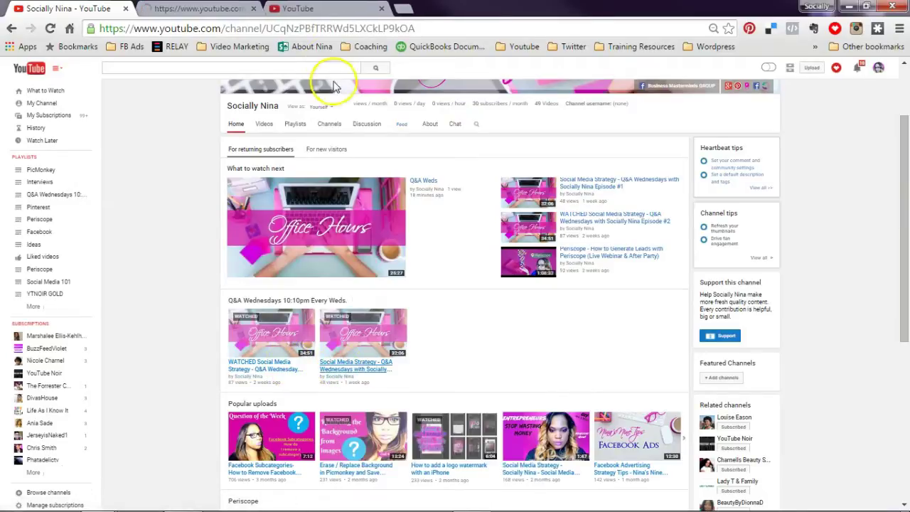
click(213, 9)
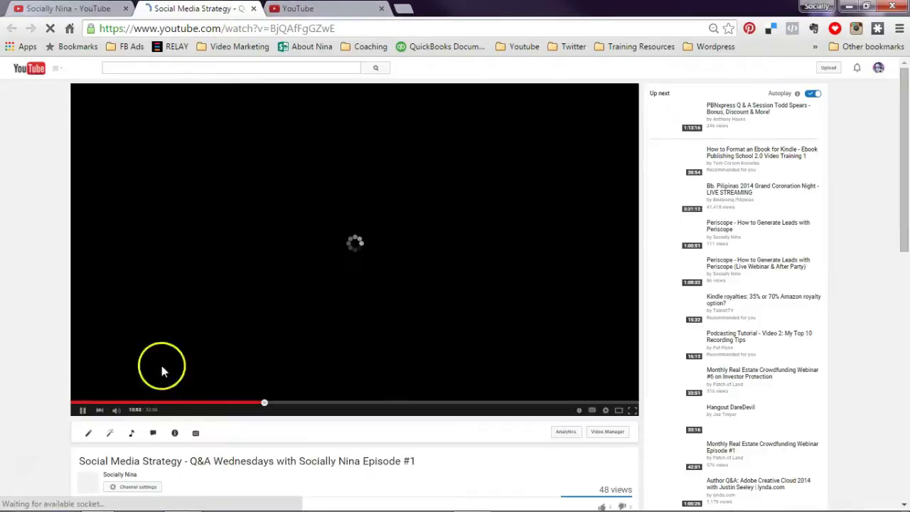
click(78, 414)
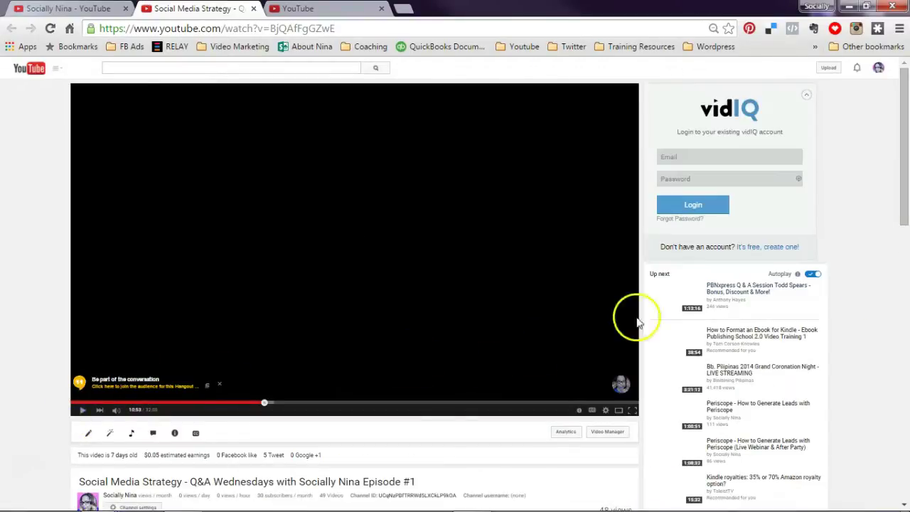
- Examine the title and visible description of the Episode #1 video and close its tab
drag(901, 176, 904, 246)
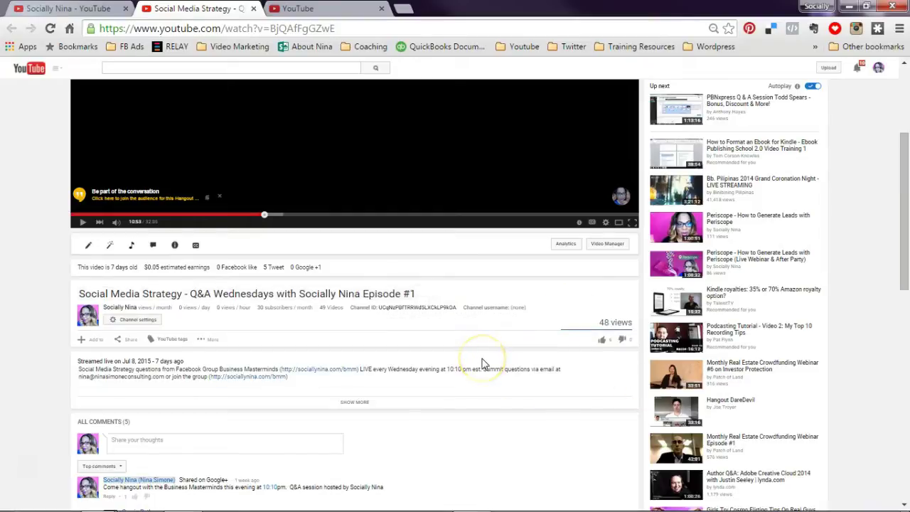
mouse_move(615, 384)
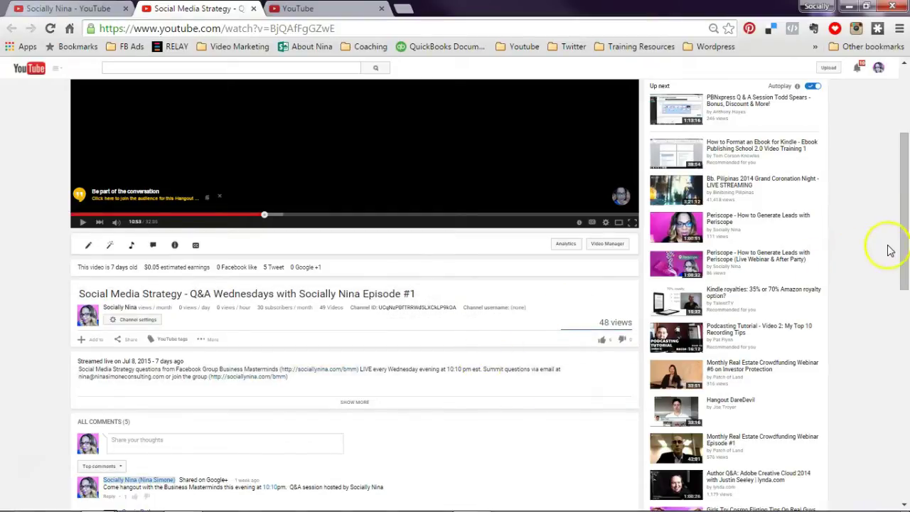
scroll(880, 192, up, 2)
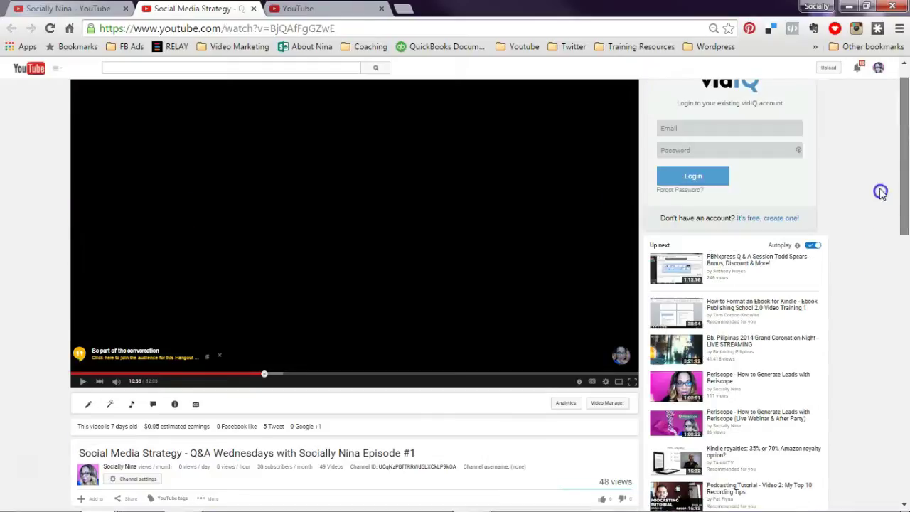
click(255, 8)
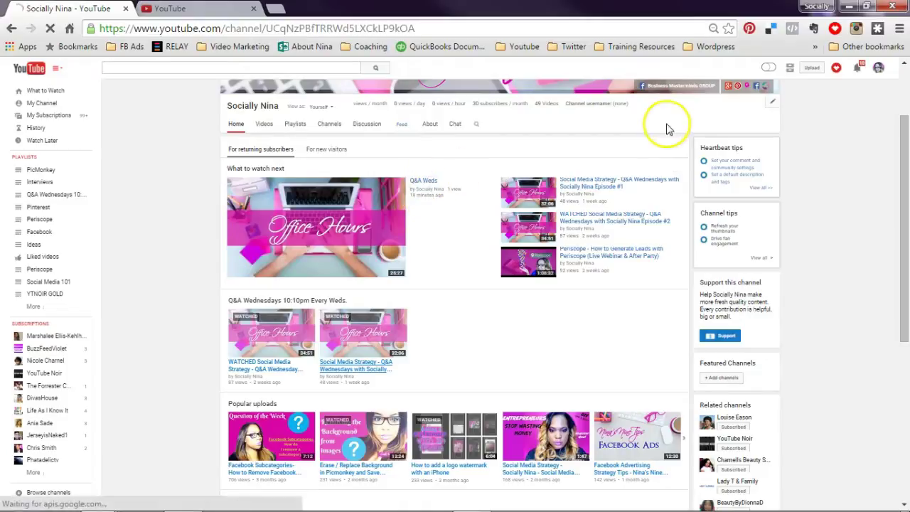
- Open the "Q&A Weds" video for editing from the channel's Video Manager
drag(902, 192, 887, 145)
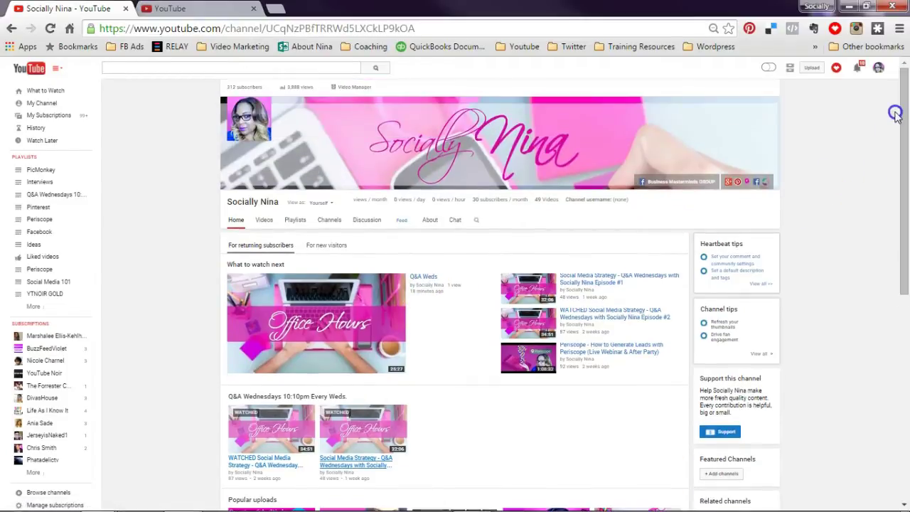
click(363, 88)
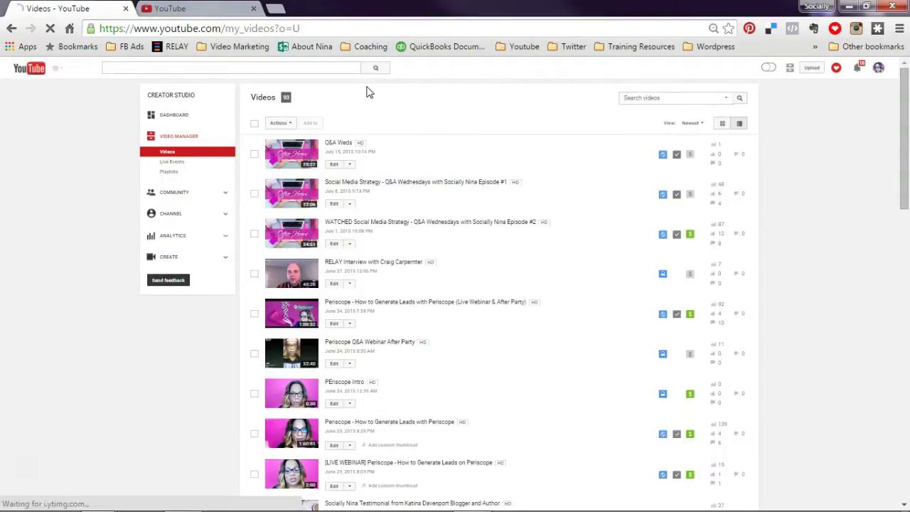
click(335, 166)
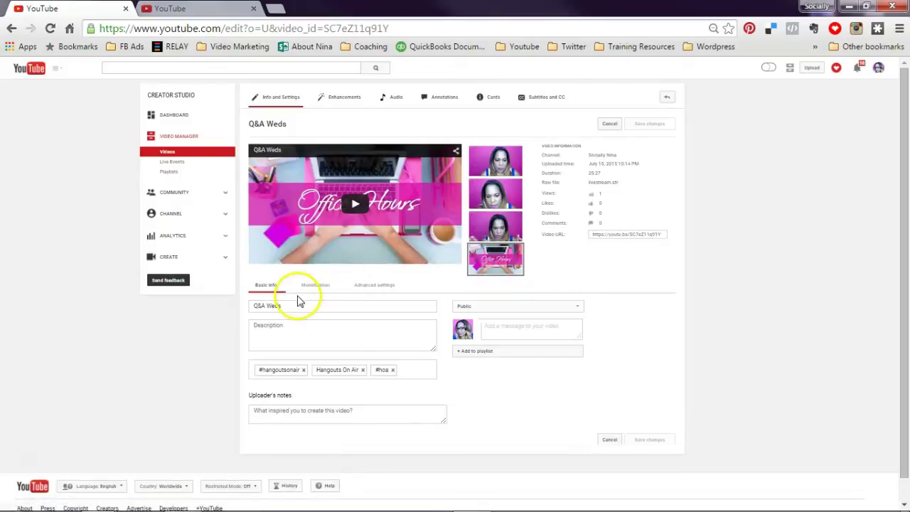
click(295, 302)
key(ctrl+a)
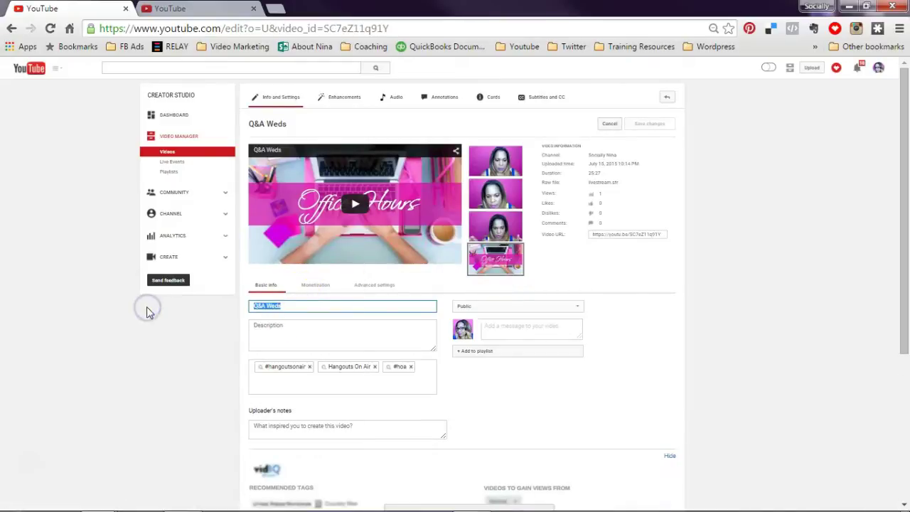
key(ctrl+v)
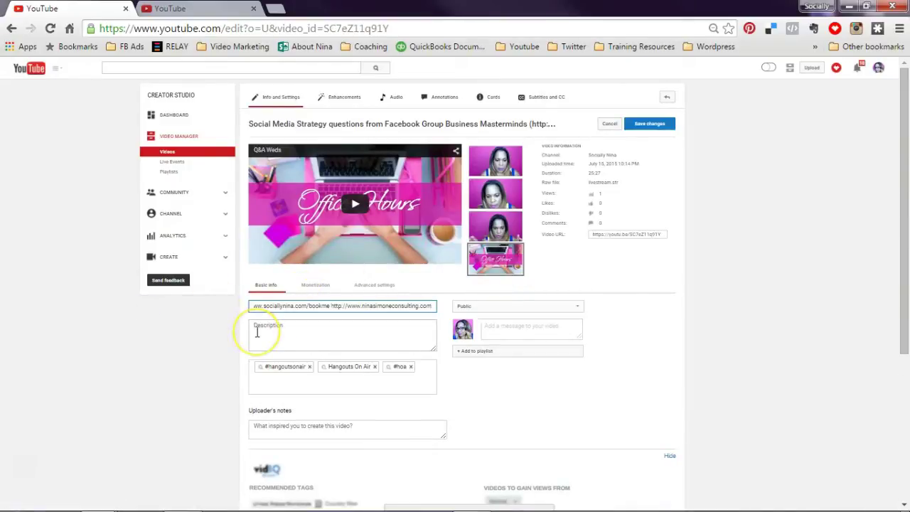
key(ctrl+z)
- Remove the "WATCHED" prefix from the Episode #2 video's title, copy the shortened title and save the changes
click(170, 9)
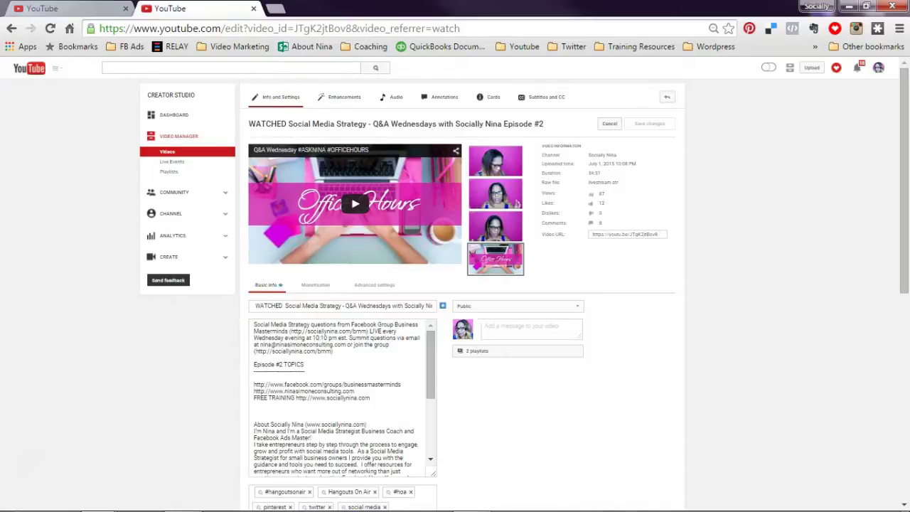
click(289, 307)
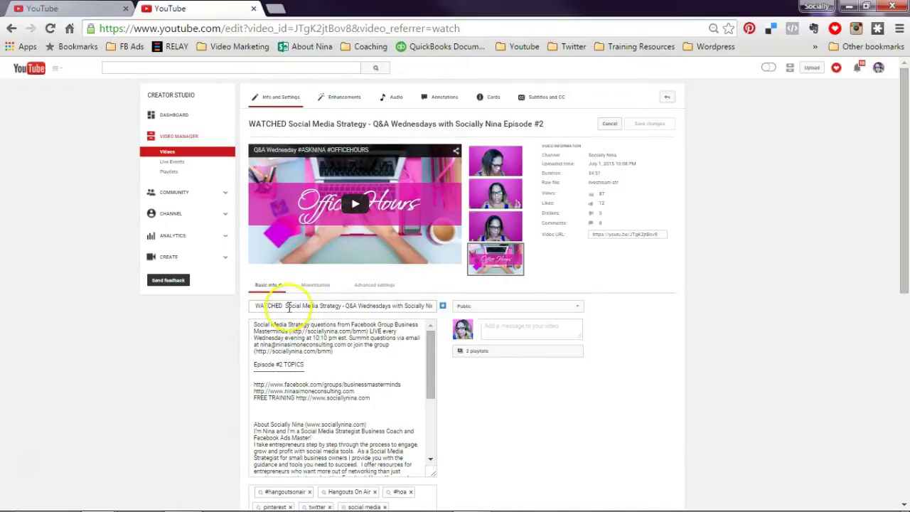
drag(287, 307, 189, 284)
key(BackSpace)
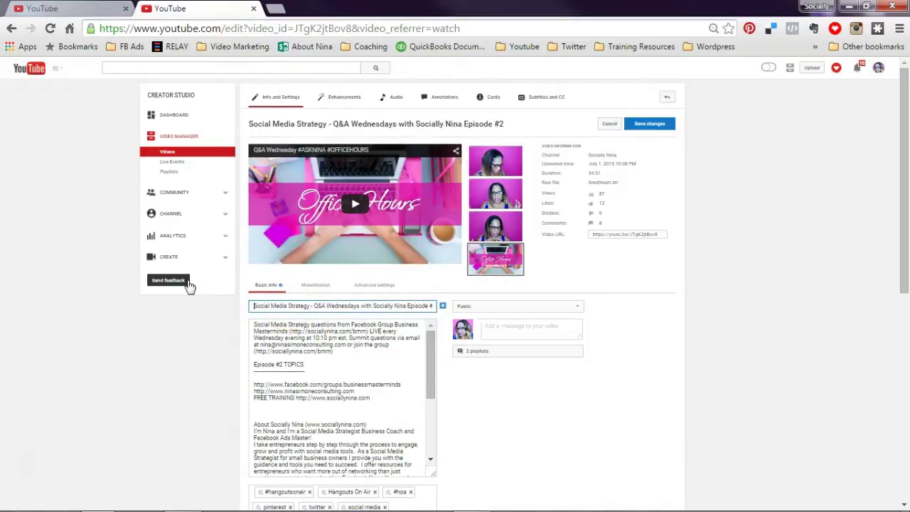
key(ctrl+a)
key(ctrl+c)
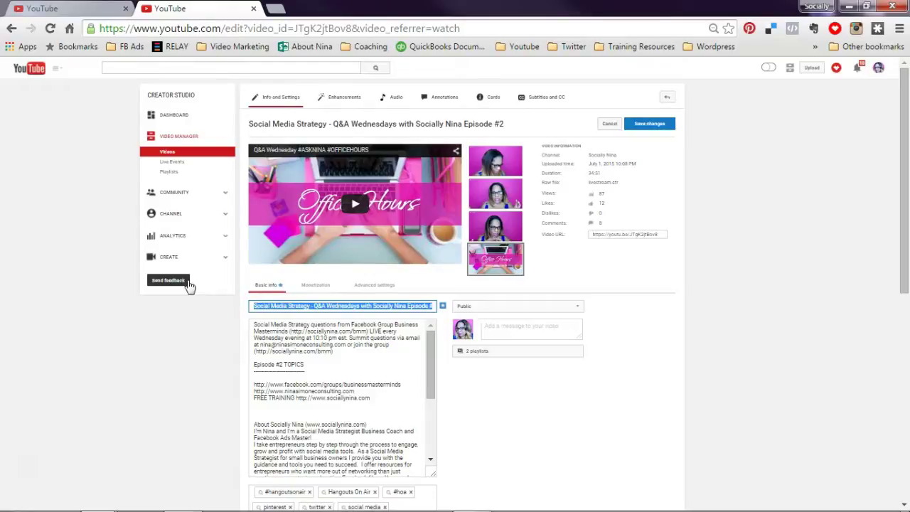
click(648, 124)
- Title the Q&A Weds video "Social Media Strategy - Q&A Wednesdays with Socially Nina Episode #3" and paste the prepared text into its description
click(50, 9)
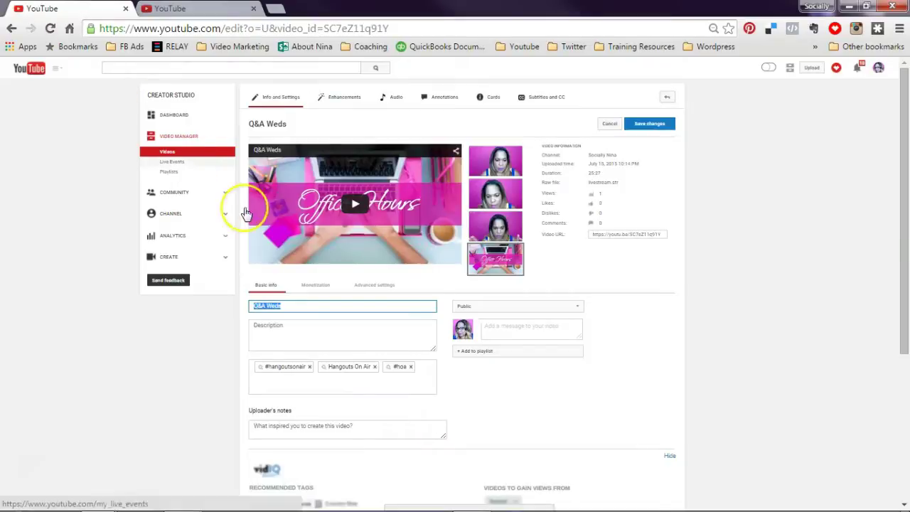
key(ctrl+v)
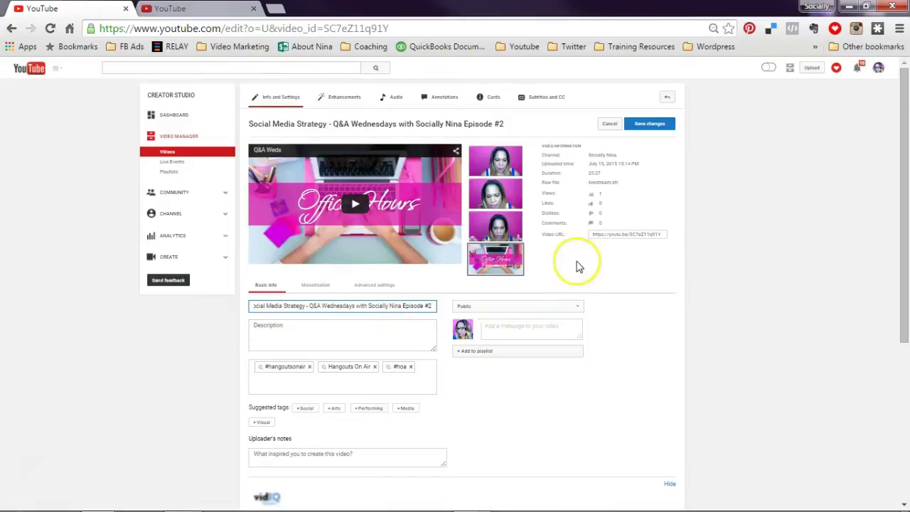
key(BackSpace)
text(3)
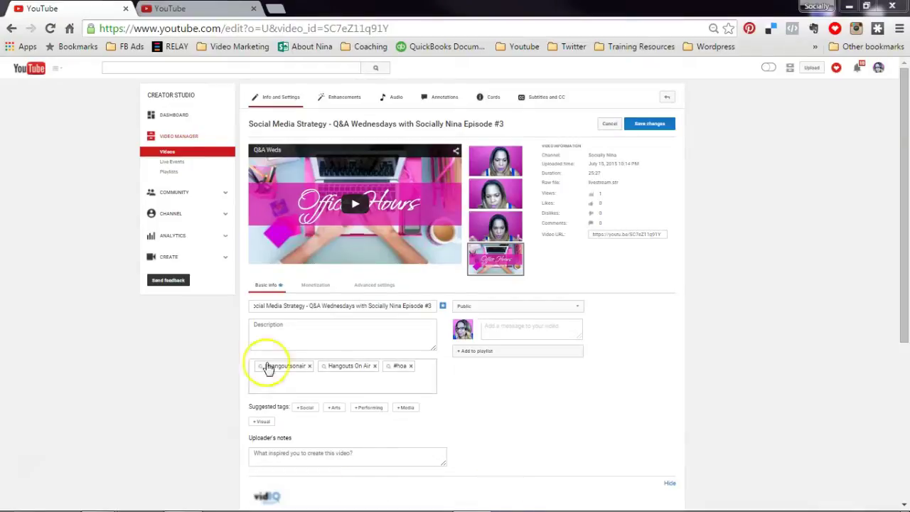
click(290, 335)
key(ctrl+v)
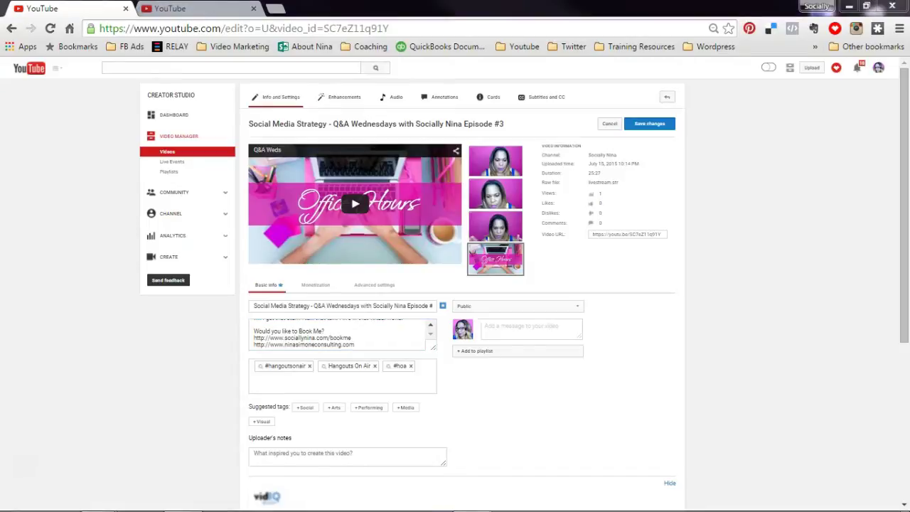
- Switch to the Notepad draft of the video description and examine its opening line and the topics section
key(alt+Tab)
double_click(761, 54)
click(686, 226)
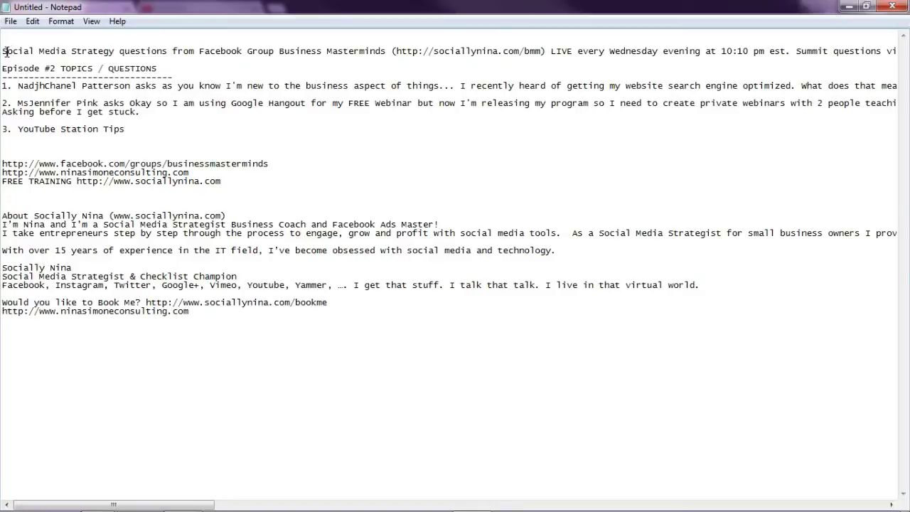
drag(6, 52, 116, 51)
click(116, 52)
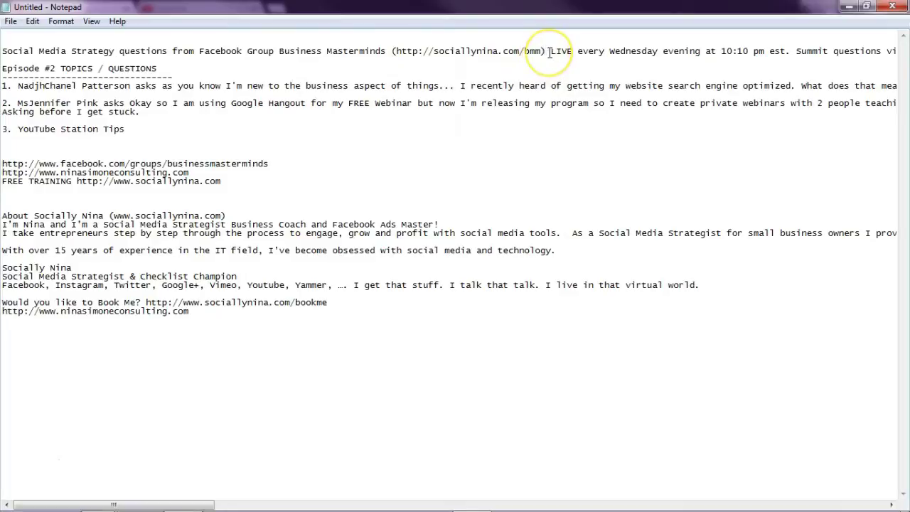
drag(550, 53, 682, 77)
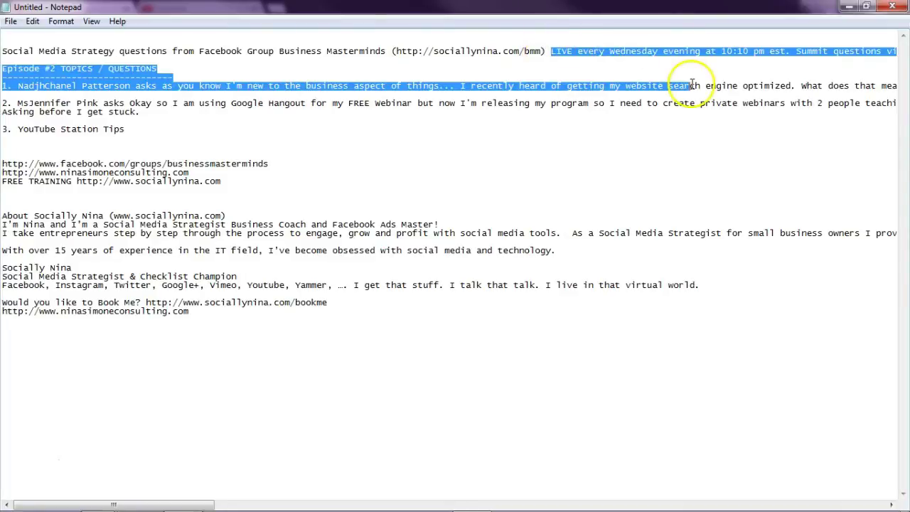
click(457, 85)
click(181, 91)
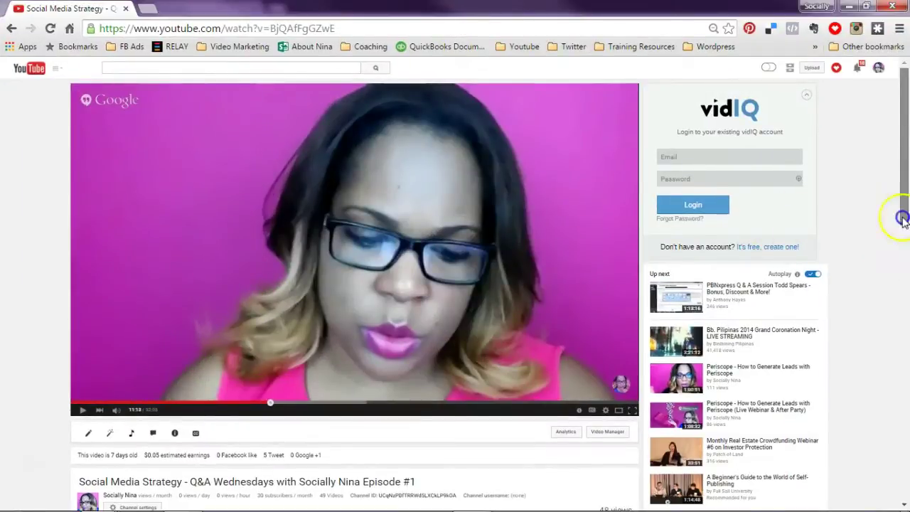
- Check the opening lines of the published Episode #1 description, return to Notepad and correct "Summit" to "Submit" in the first line
drag(900, 213, 903, 261)
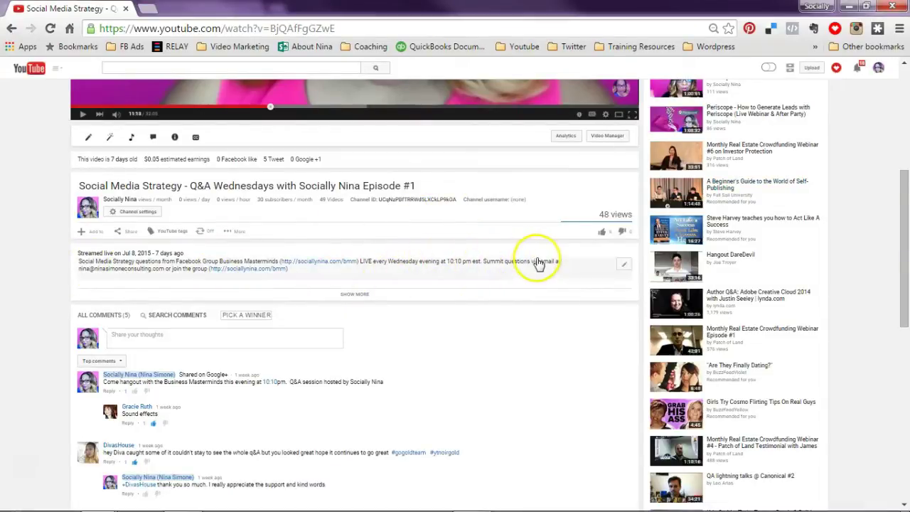
key(super+Down)
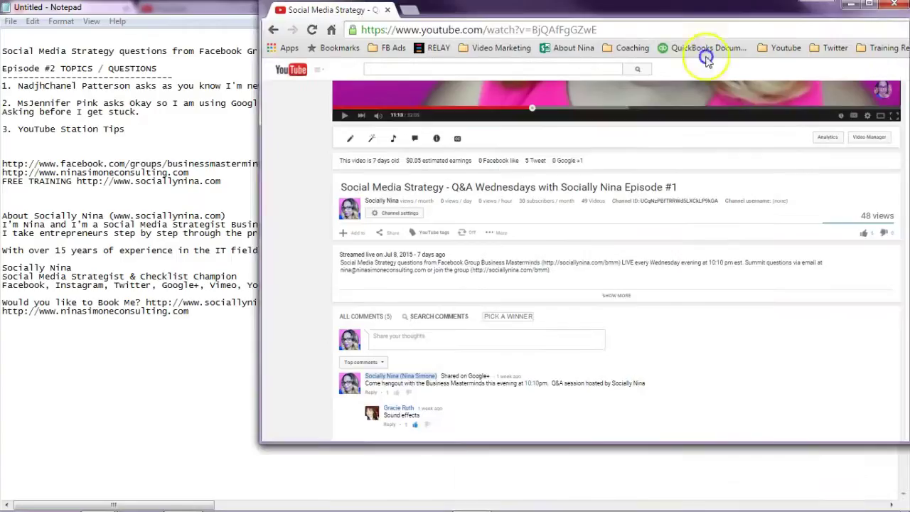
key(super+Down)
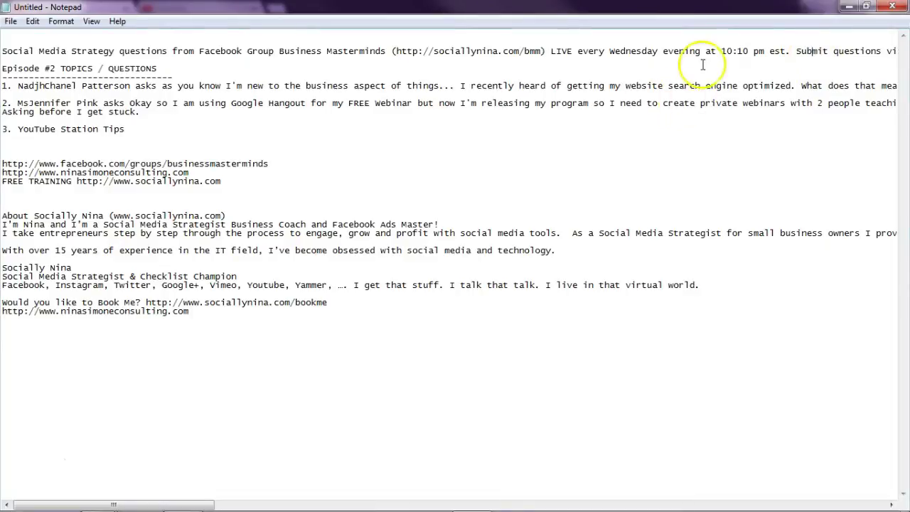
- Add a blank line above the "TOPICS / QUESTIONS" heading in the draft and change its episode number to #3
drag(63, 50, 3, 49)
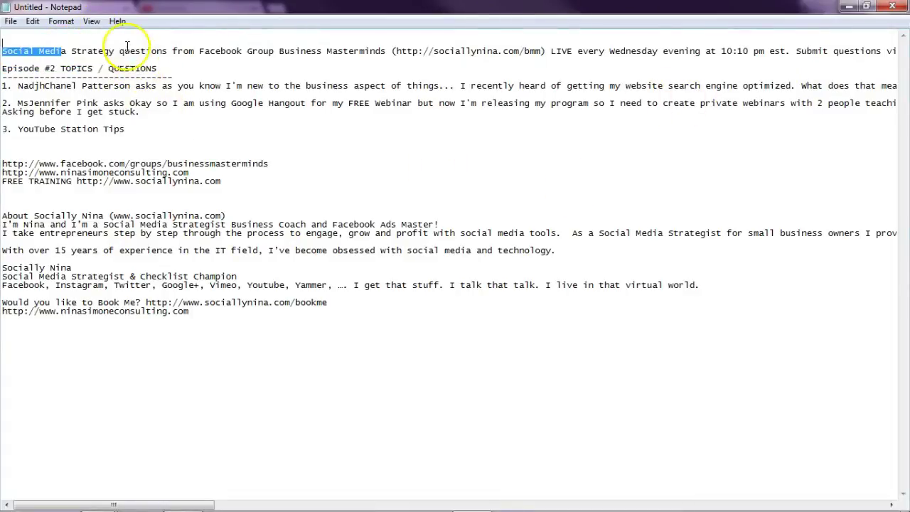
click(6, 70)
key(Return)
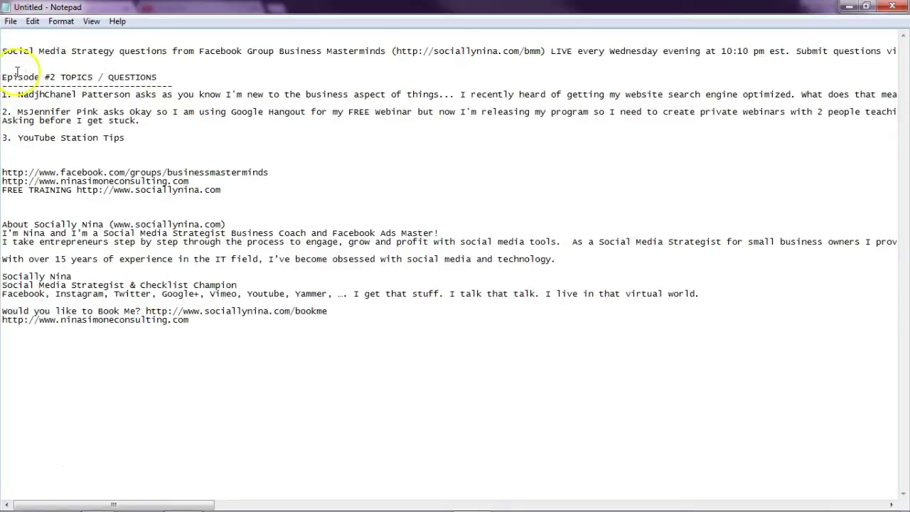
click(51, 79)
key(Delete)
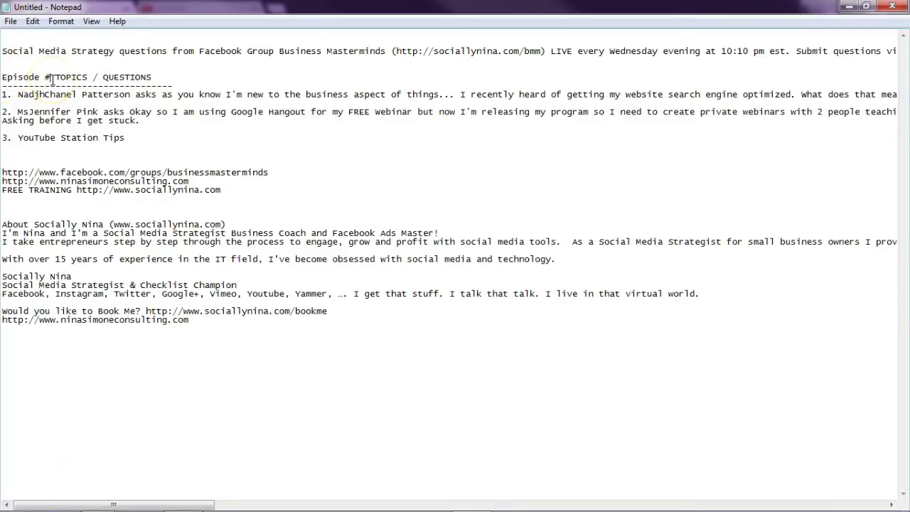
text(3)
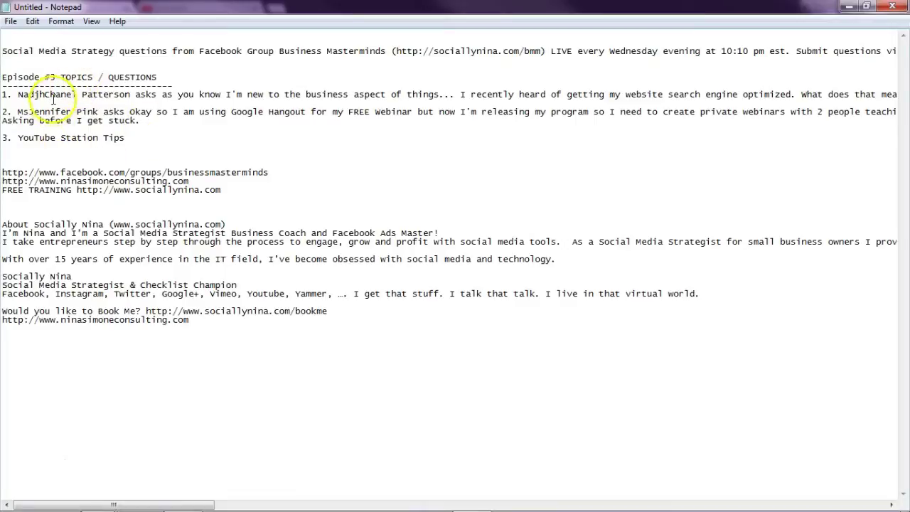
- Change the third topic in the draft to "BONUS: YouTube Channel Tips"
drag(50, 95, 537, 104)
click(537, 105)
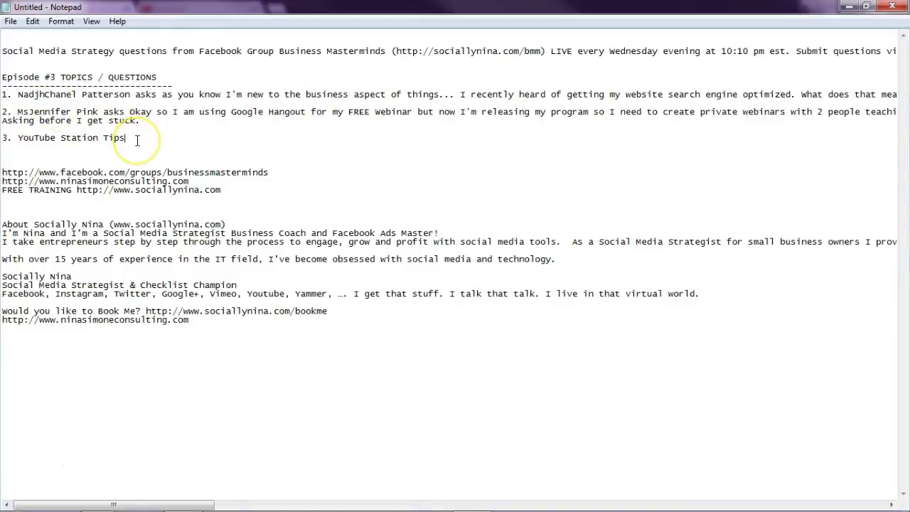
click(19, 148)
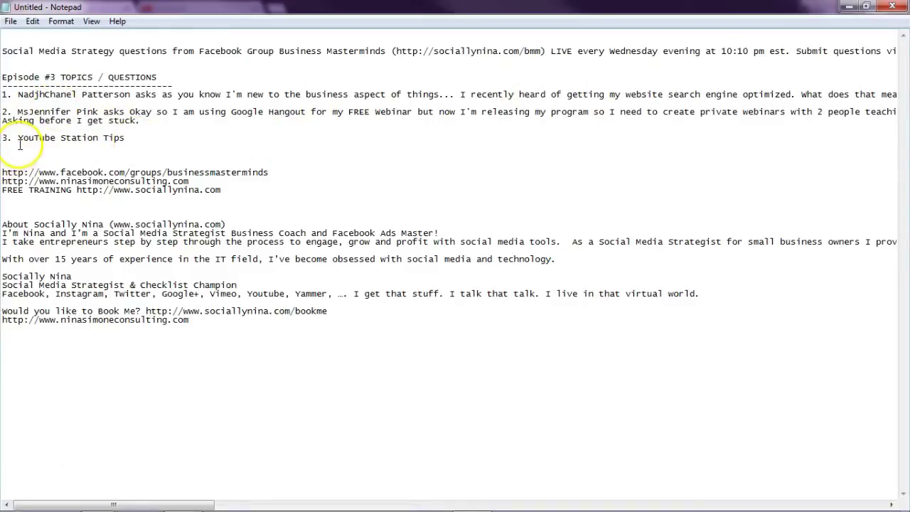
click(19, 139)
text(BONUS)
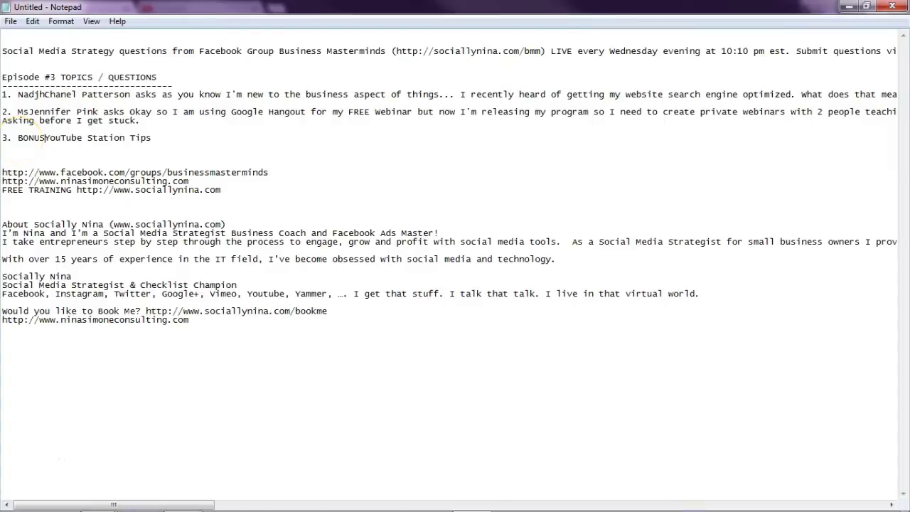
text(:)
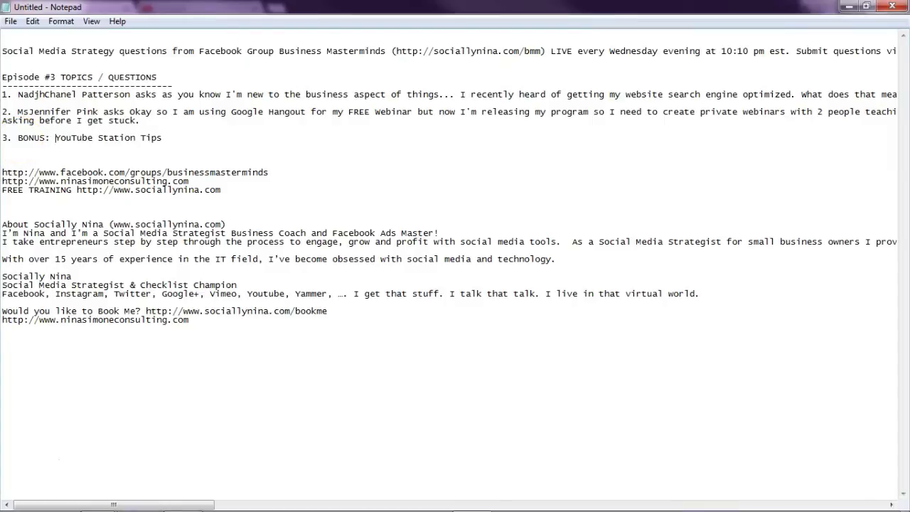
click(111, 145)
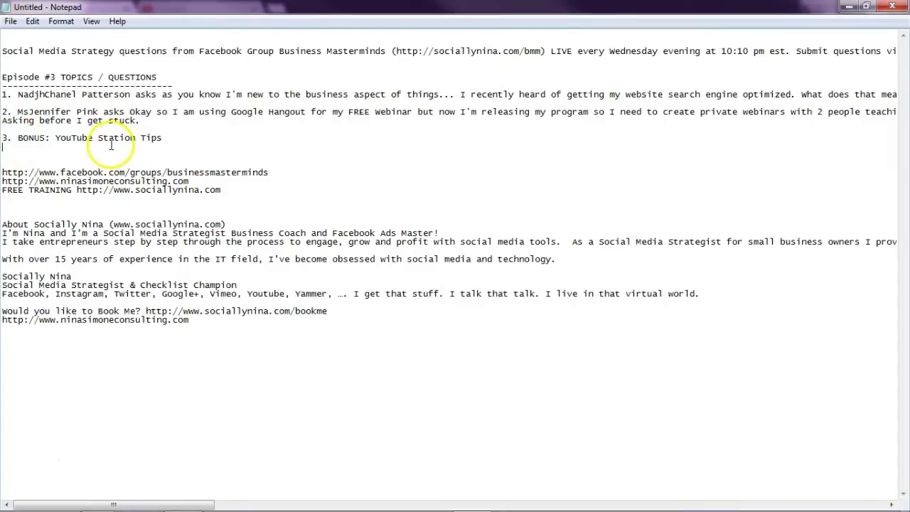
double_click(111, 138)
text(Channel)
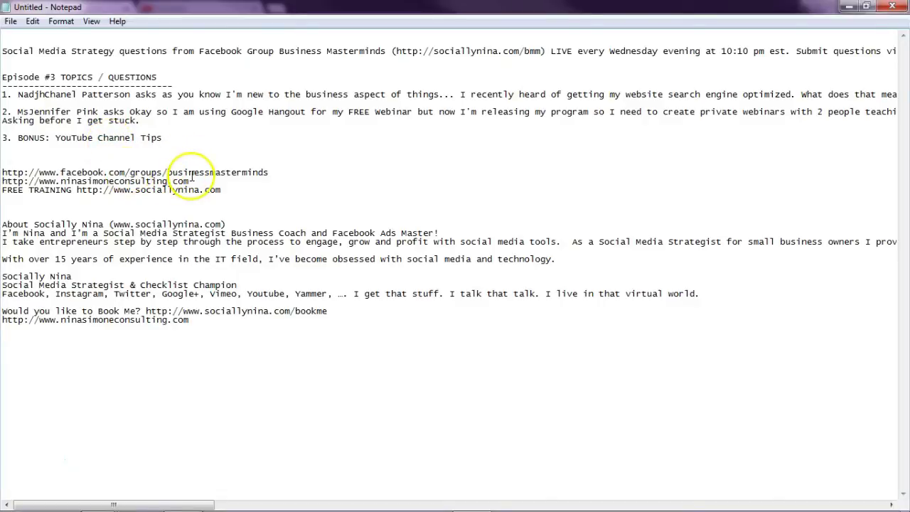
- Examine the website links, the "About Socially Nina" section and the booking lines, highlighting the text up to the draft's opening line
click(191, 176)
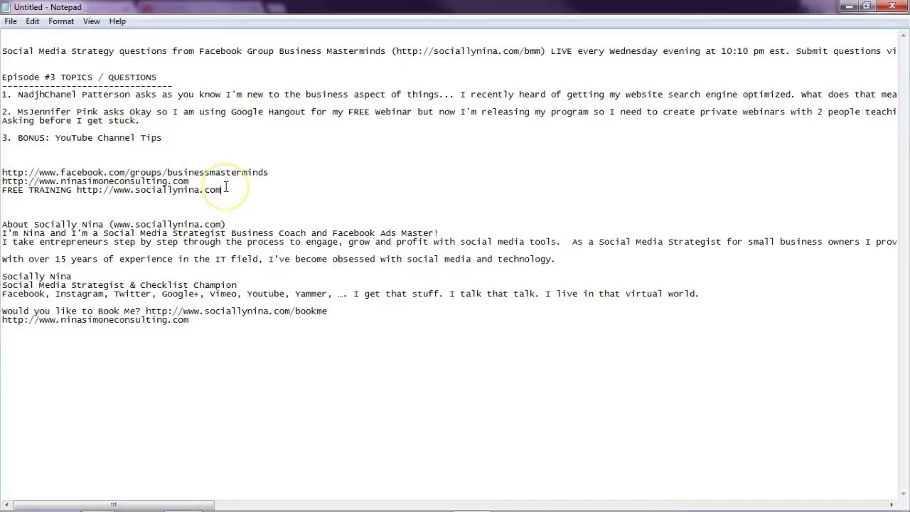
click(226, 187)
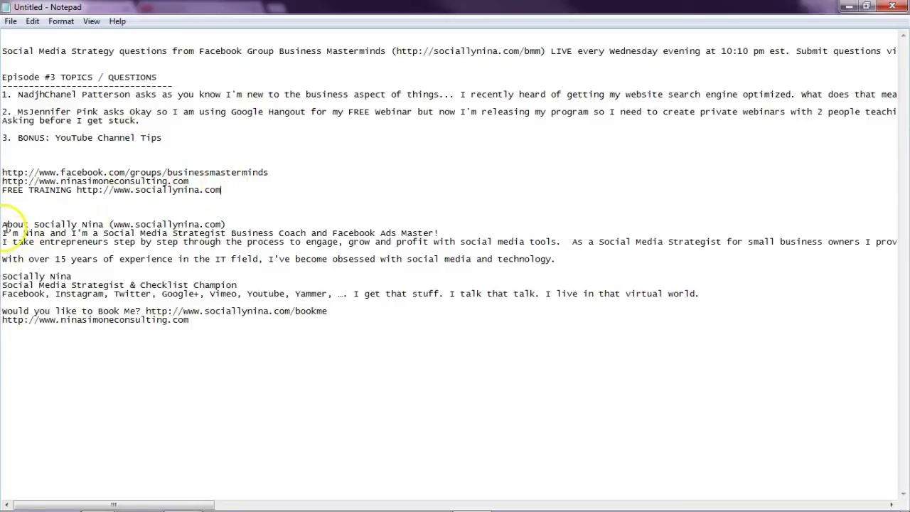
drag(2, 225, 334, 320)
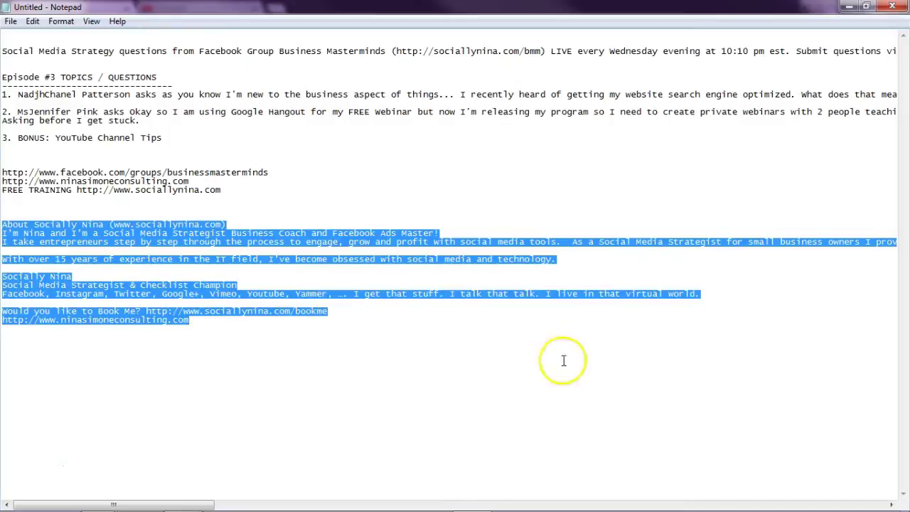
drag(682, 326, 700, 291)
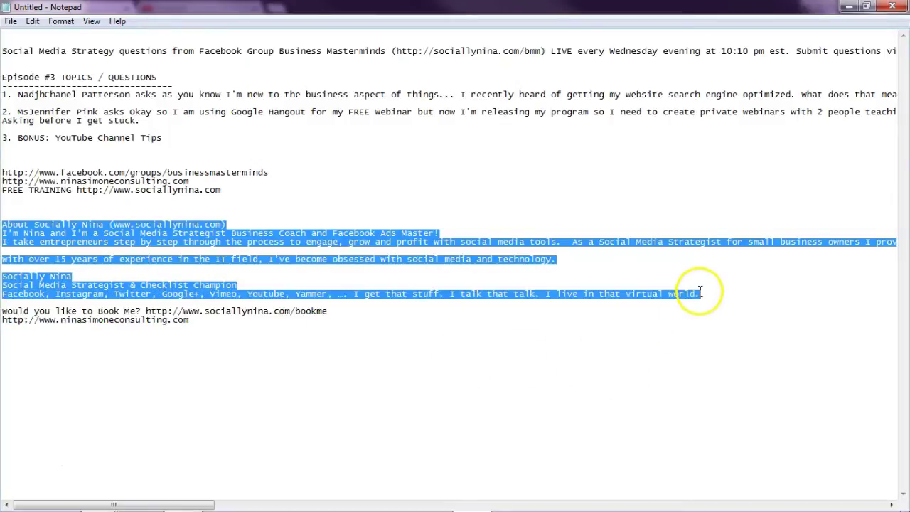
click(188, 320)
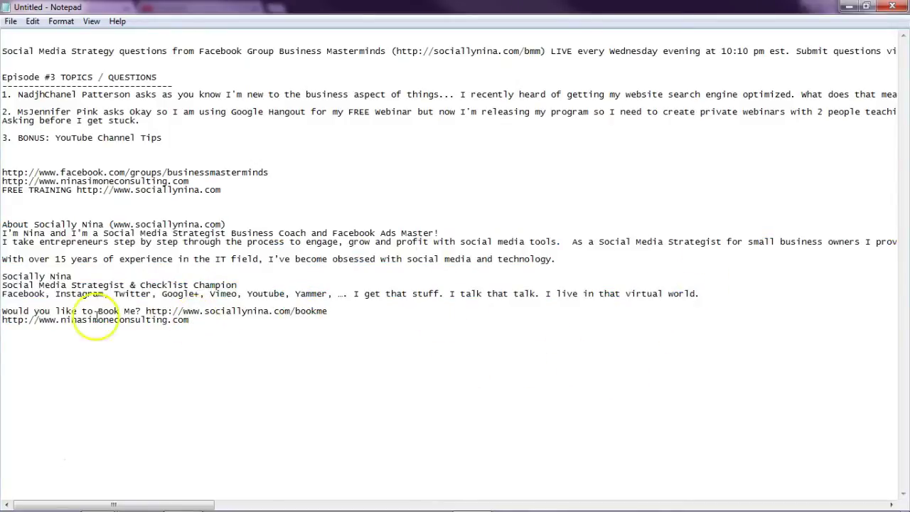
key(shift+Up)
key(shift+Up)
key(shift+Up)
key(shift+Up)
key(shift+Up)
key(shift+Up)
key(shift+Up)
key(shift+Up)
key(shift+Up)
key(shift+Up)
key(shift+Up)
key(shift+Up)
key(shift+Up)
key(shift+Up)
key(shift+Up)
key(shift+Up)
key(shift+Up)
key(shift+Up)
key(shift+Up)
key(shift+Up)
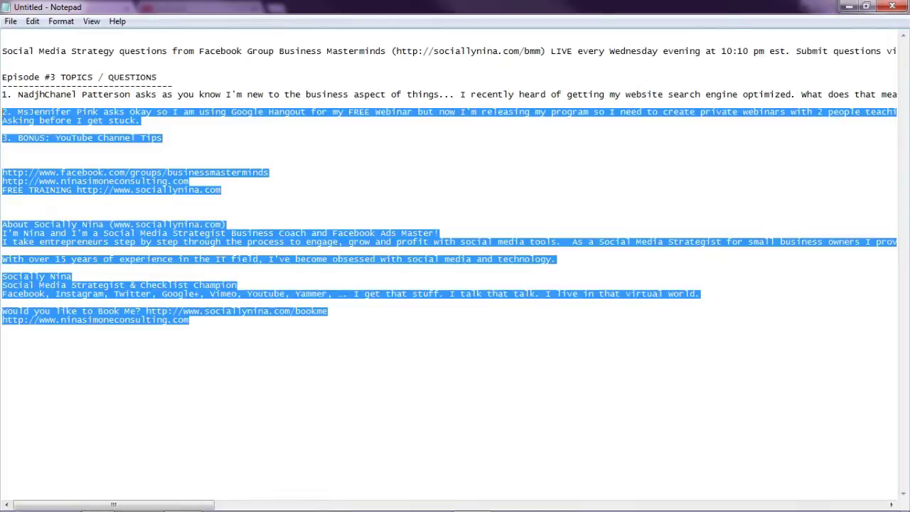
key(shift+Up)
key(shift+Up)
key(shift+Up)
key(shift+Up)
key(shift+Up)
key(shift+Up)
key(shift+Up)
key(shift+Up)
key(shift+Up)
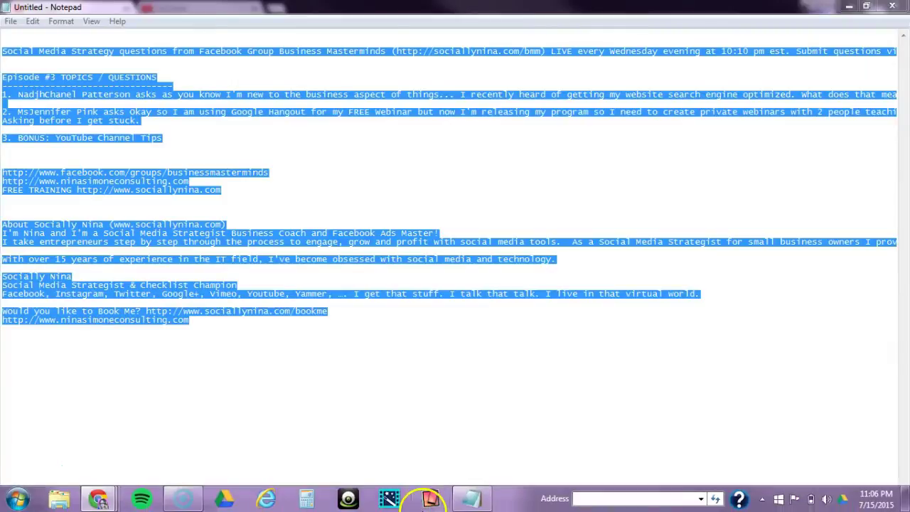
click(262, 330)
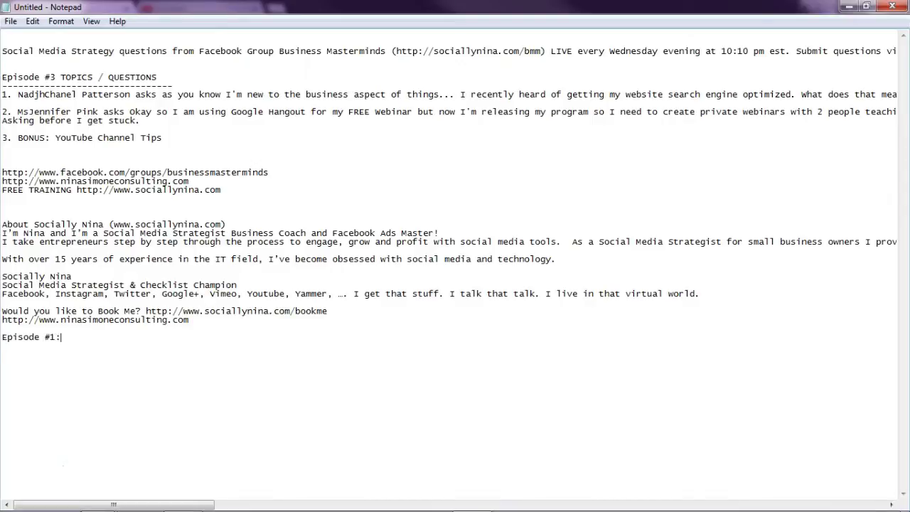
text(https://youtu.be/BjQAfFgGZwE)
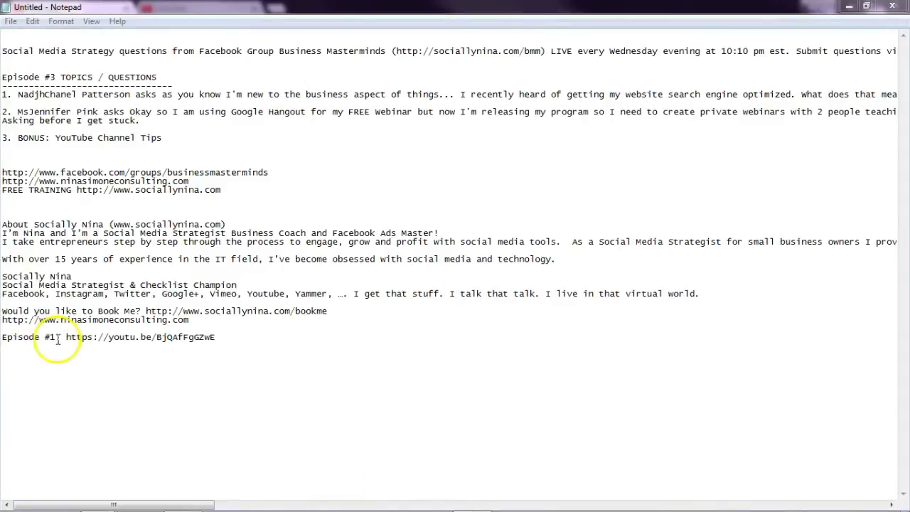
drag(57, 340, 3, 339)
text(Social Media Strategy - Q&A Wednesdays with Socially Nina Episode #1)
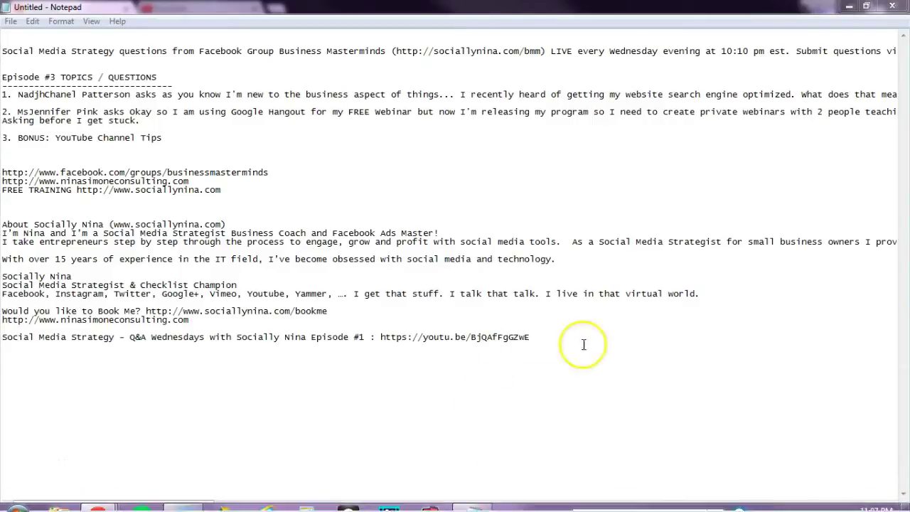
click(552, 339)
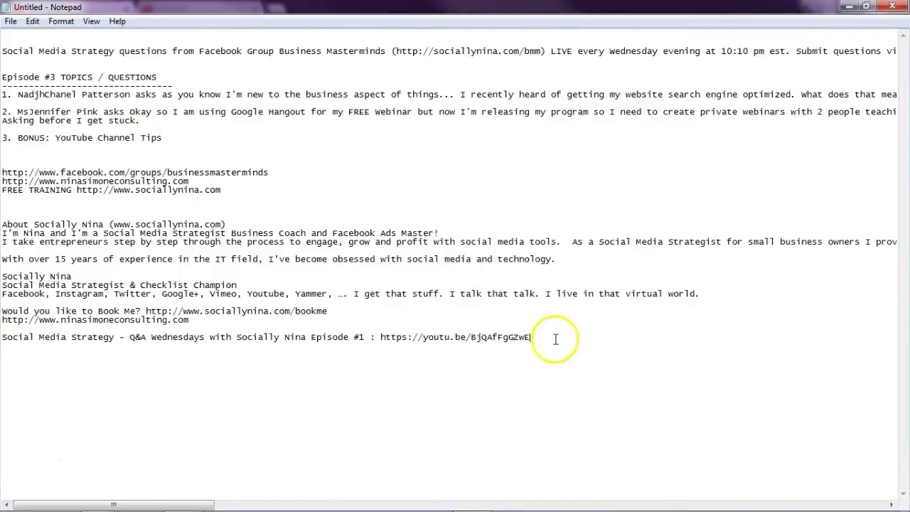
key(Return)
text(Social Media Strategy - Q&A Wednesdays with Socially Nina Episode #2)
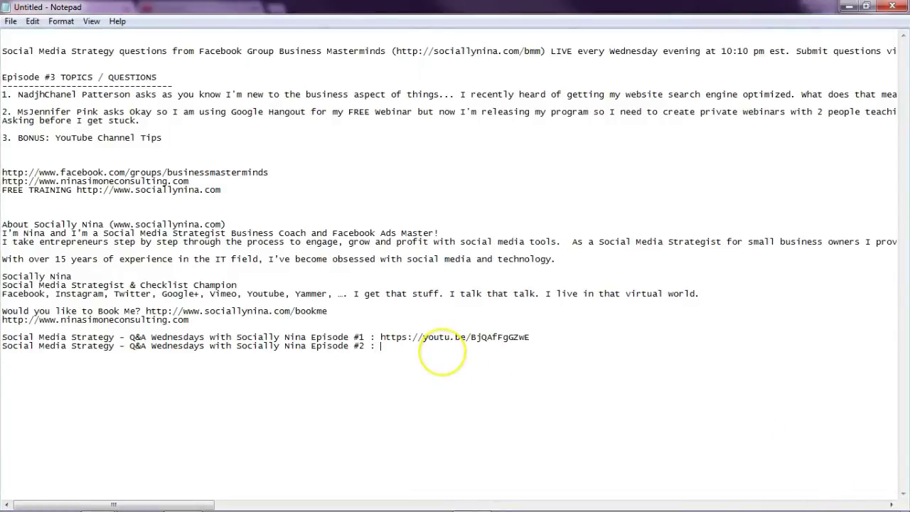
text(https://youtu.be/JTgK2jtBov8)
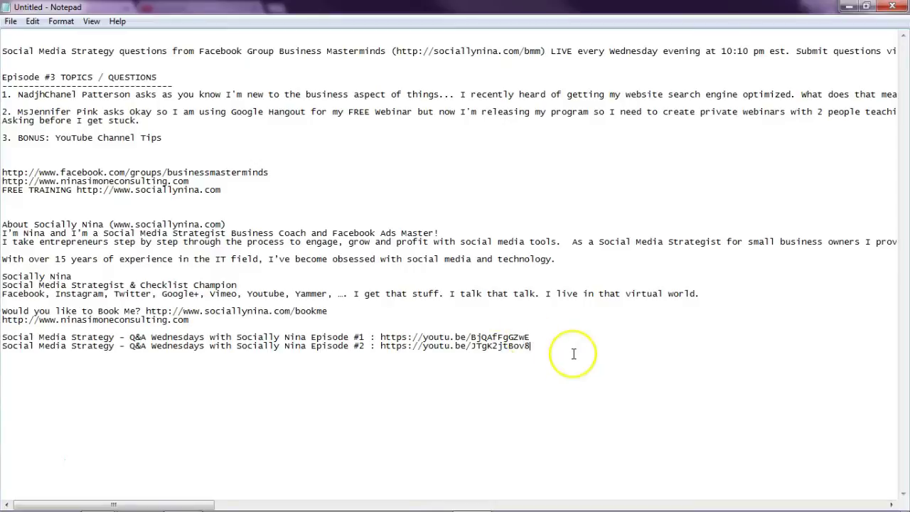
- Copy the whole Notepad draft, replace the video's description on the YouTube edit page with it and enlarge the description box
drag(574, 351, 906, 248)
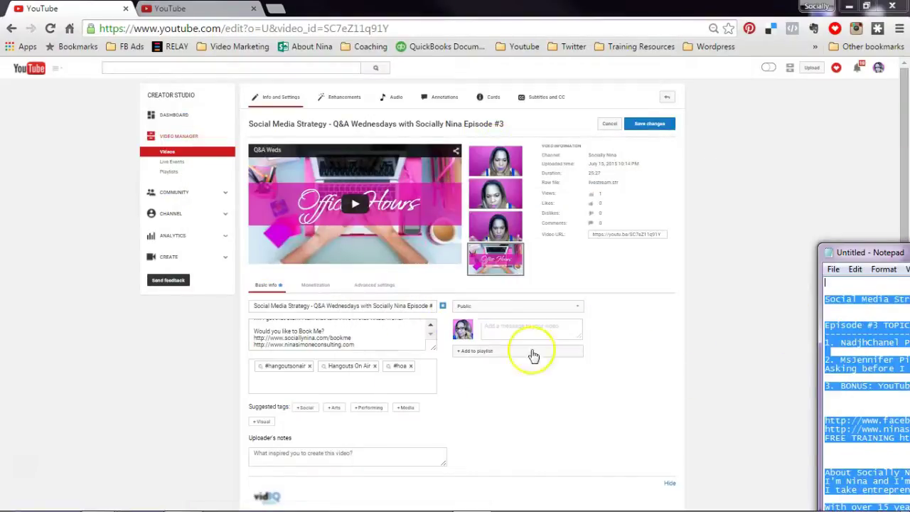
click(369, 328)
key(ctrl+a)
text(Social Media Strategy - Q&A Wednesdays with Socially Nina Episode #1 : https://youtu.be/BjQAfFgGZwE Social Media Strategy - Q&A Wednesdays with Socially Nina Episode #2 : https://youtu.be/JTgK2jtBov8)
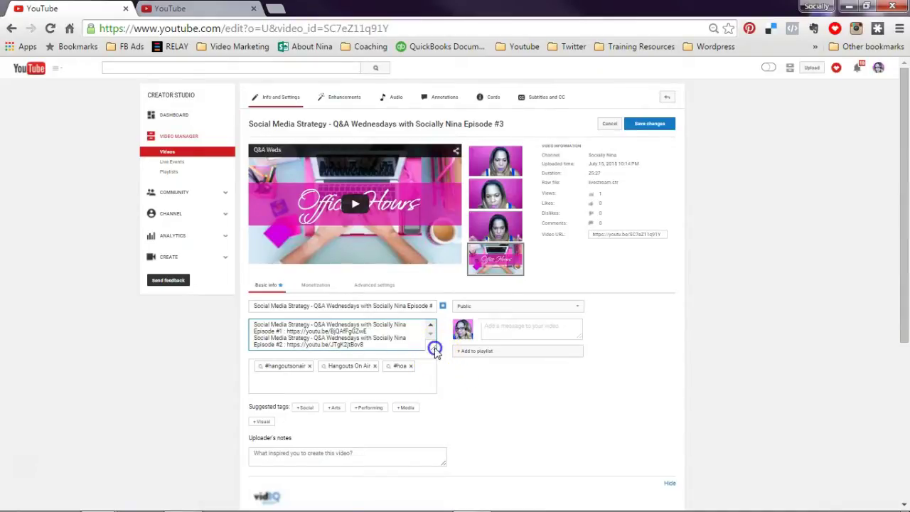
drag(431, 348, 481, 458)
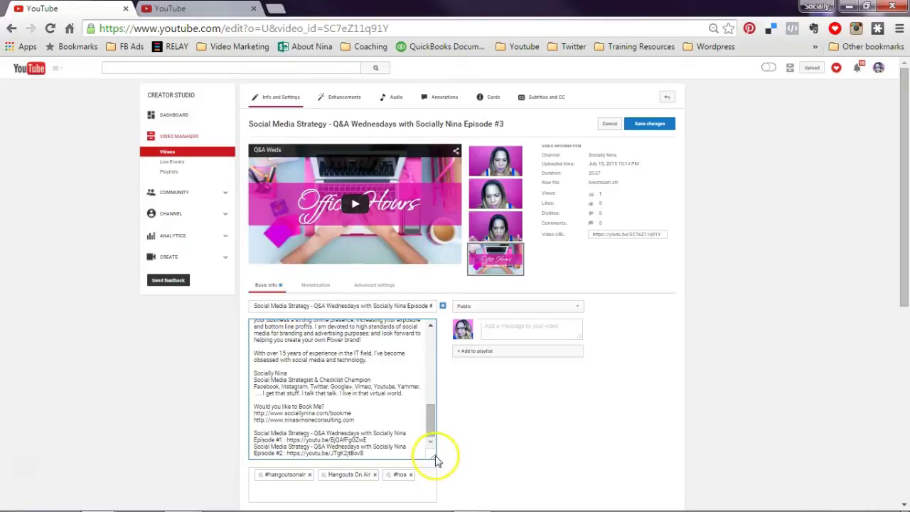
drag(435, 460, 434, 387)
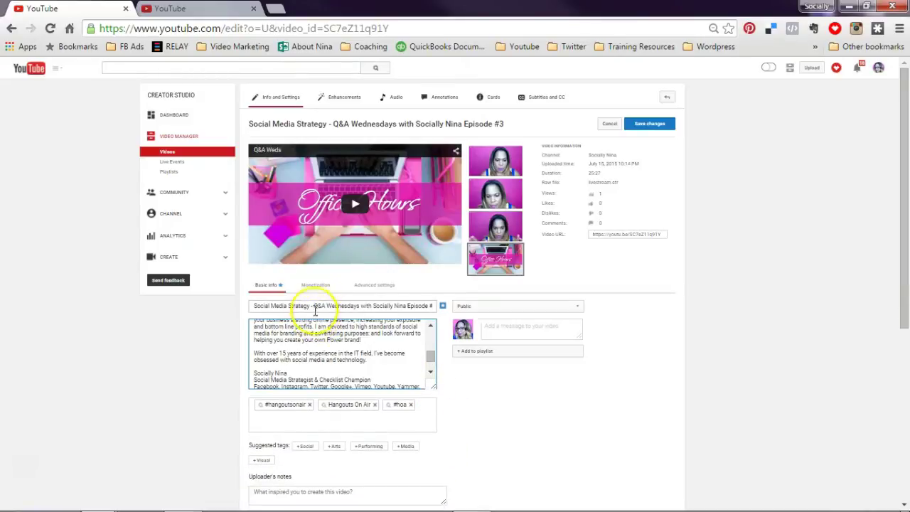
- Remove the three hangout tags from the video and add "Social Media Strategy", copied from the title, as a tag
drag(311, 307, 204, 288)
key(ctrl+c)
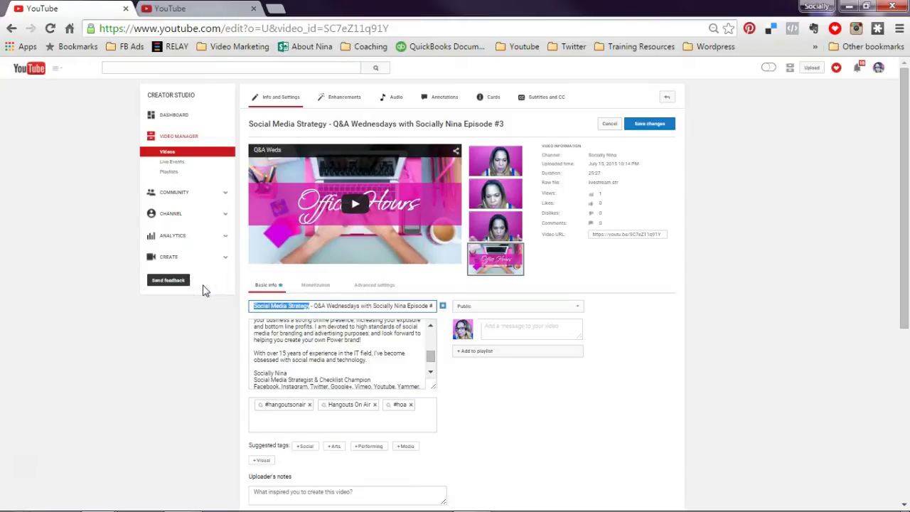
click(292, 359)
right_click(298, 369)
click(312, 409)
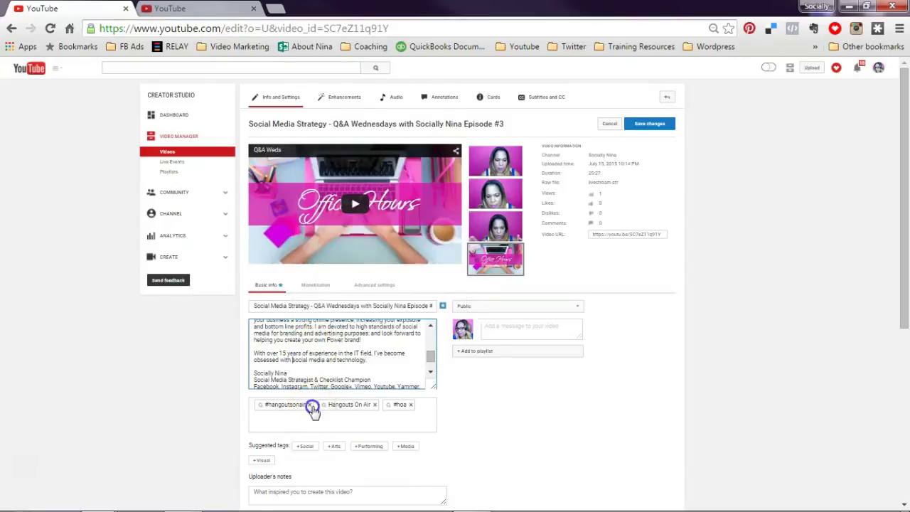
click(313, 409)
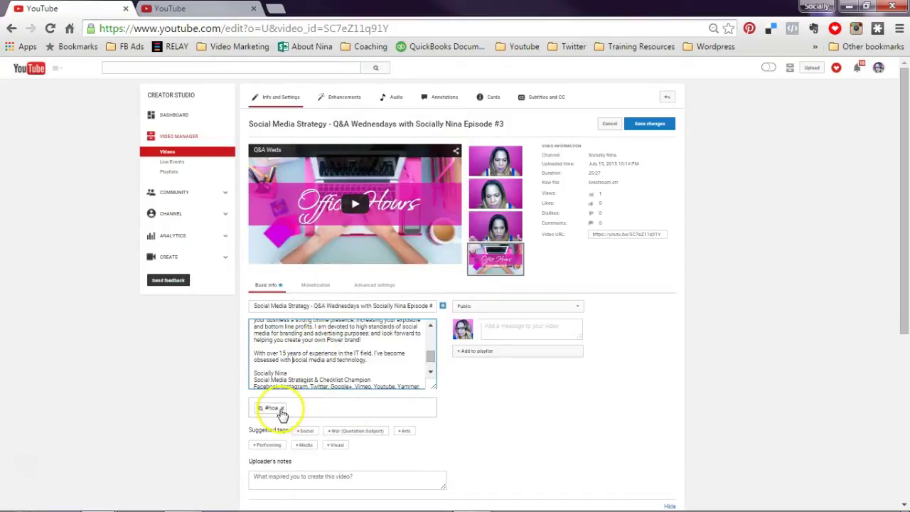
click(281, 409)
key(ctrl+v)
key(Return)
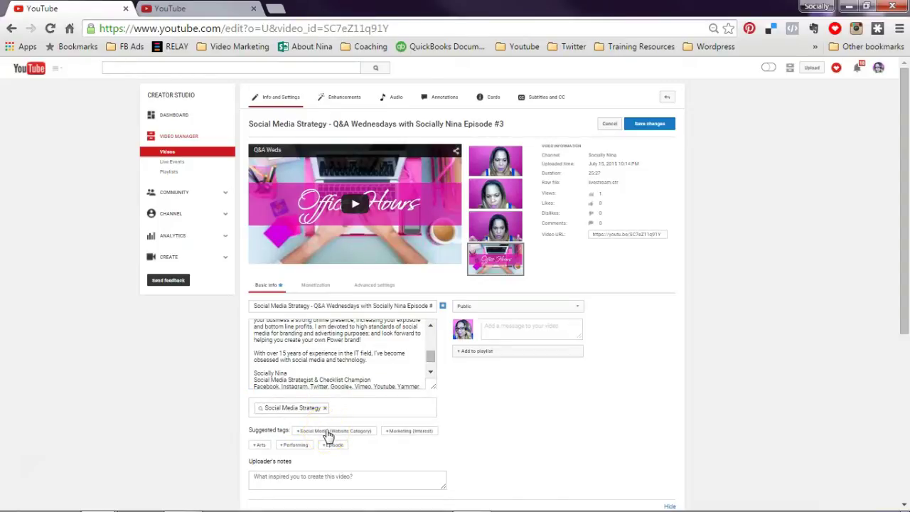
- Enlarge the description box to reread the topics, and add the tags "SEO" and "Tutorial" to the video
drag(433, 388, 516, 461)
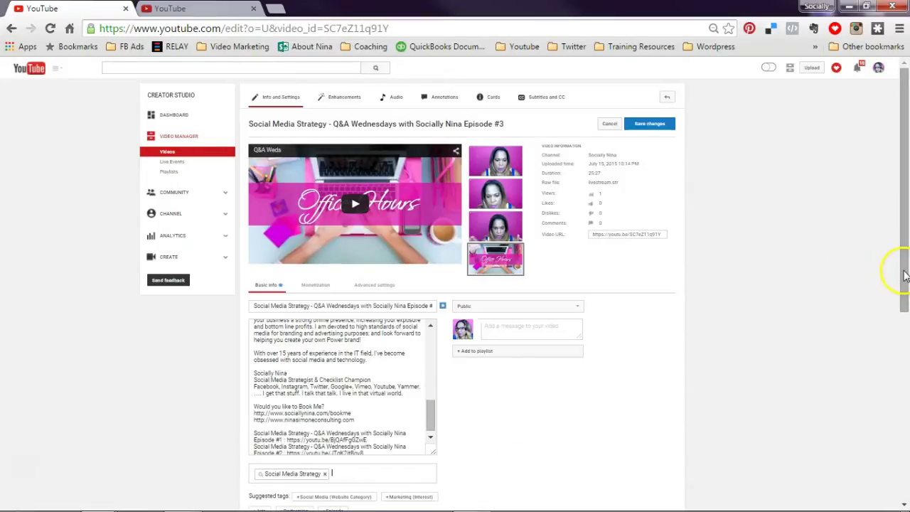
scroll(904, 274, down, 2)
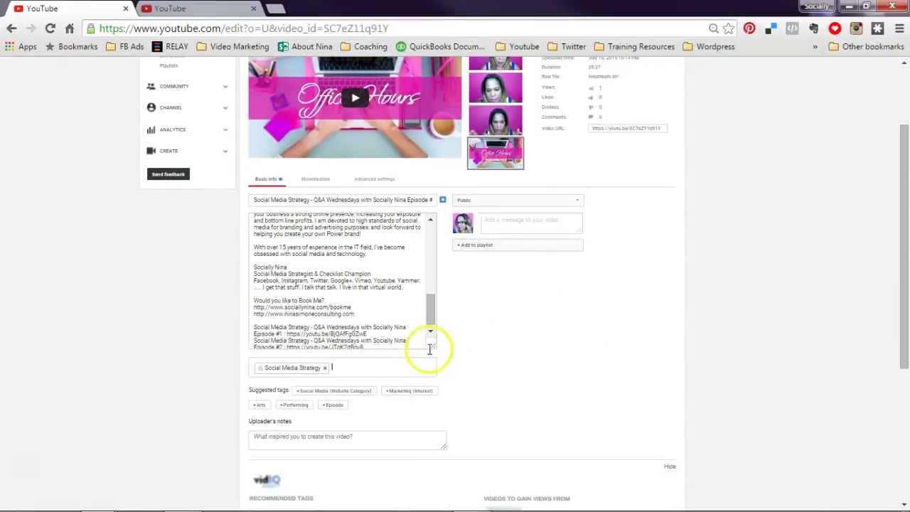
drag(430, 348, 488, 375)
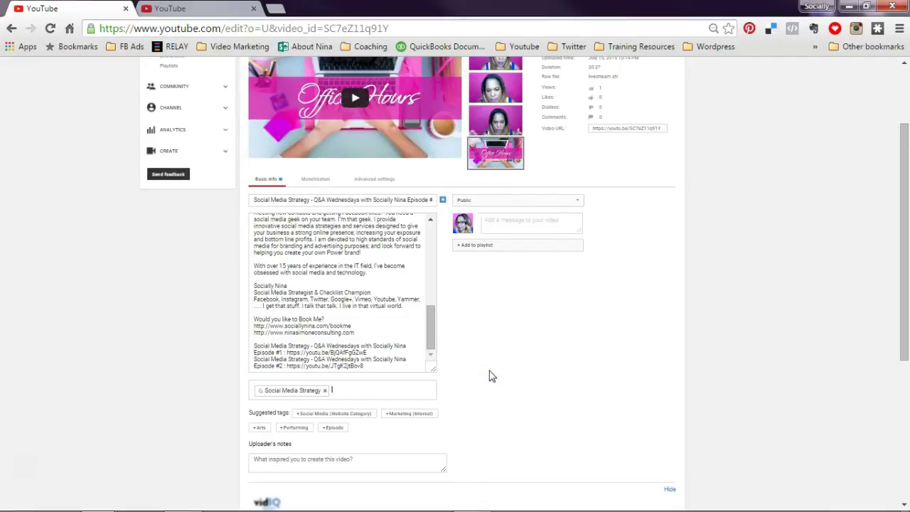
drag(427, 324, 427, 279)
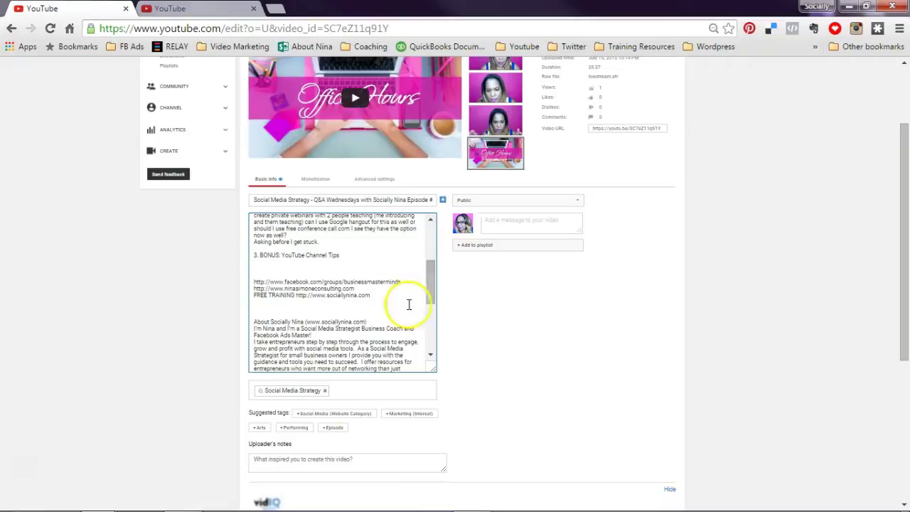
click(346, 391)
text(SE)
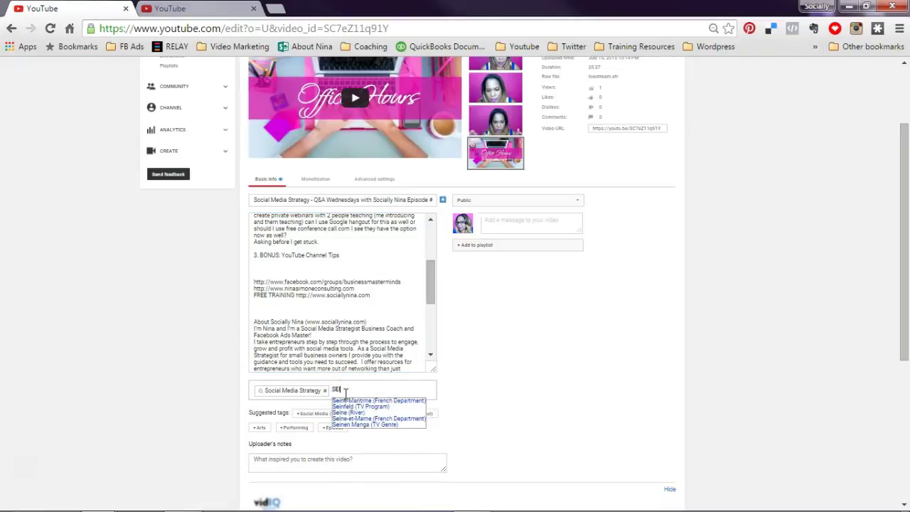
text(O)
key(Return)
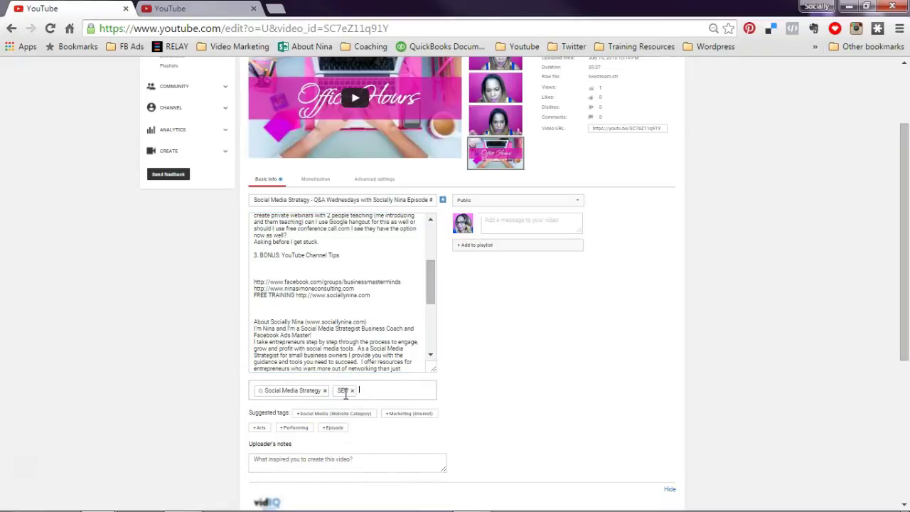
text(Tuto)
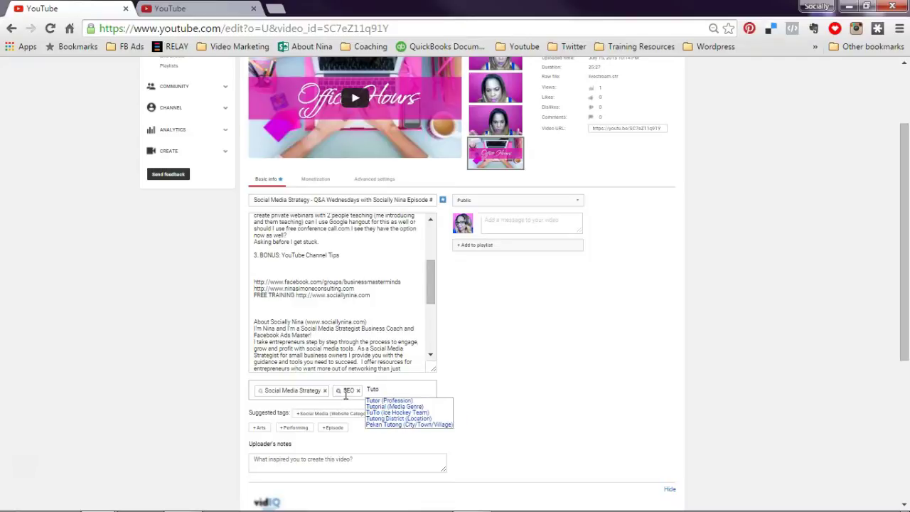
text(rial)
key(Return)
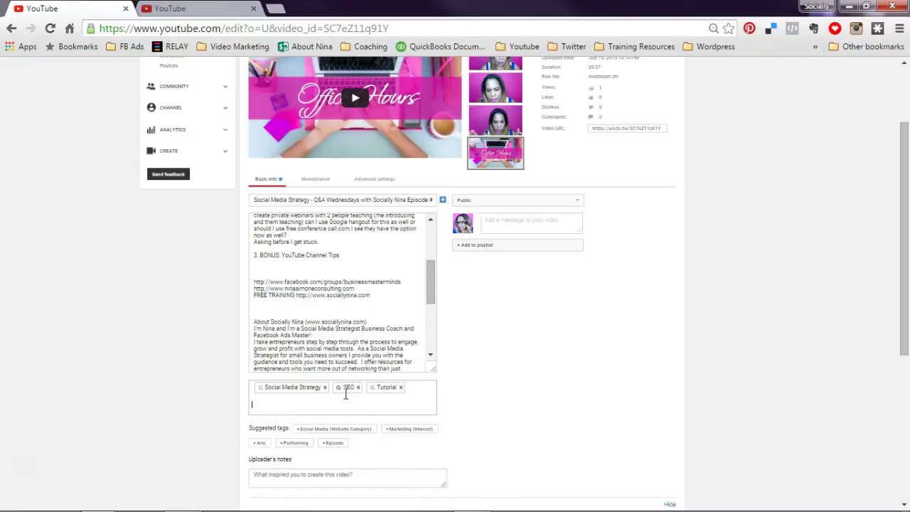
- Add the tags "How To" and the suggested "YouTube Awards (Award)" to the video, checking the description's topics in between
text(How To)
key(Return)
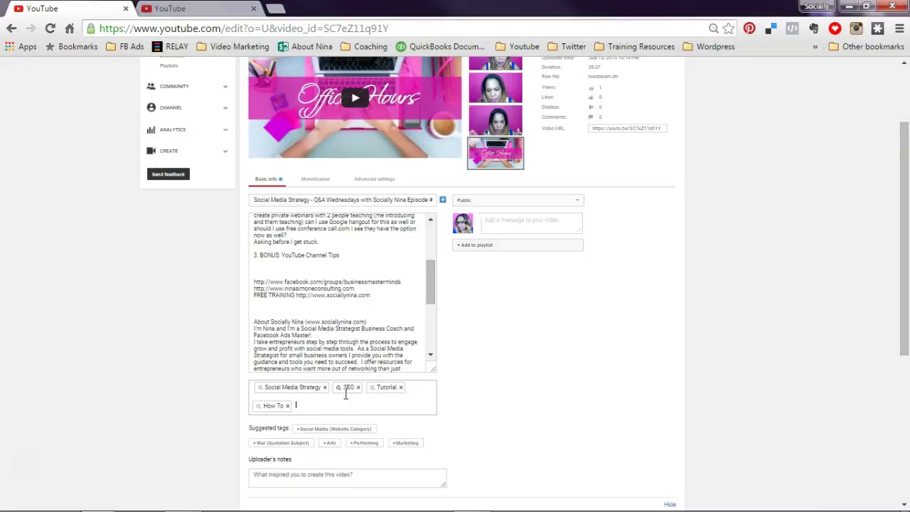
drag(430, 270, 430, 261)
click(337, 386)
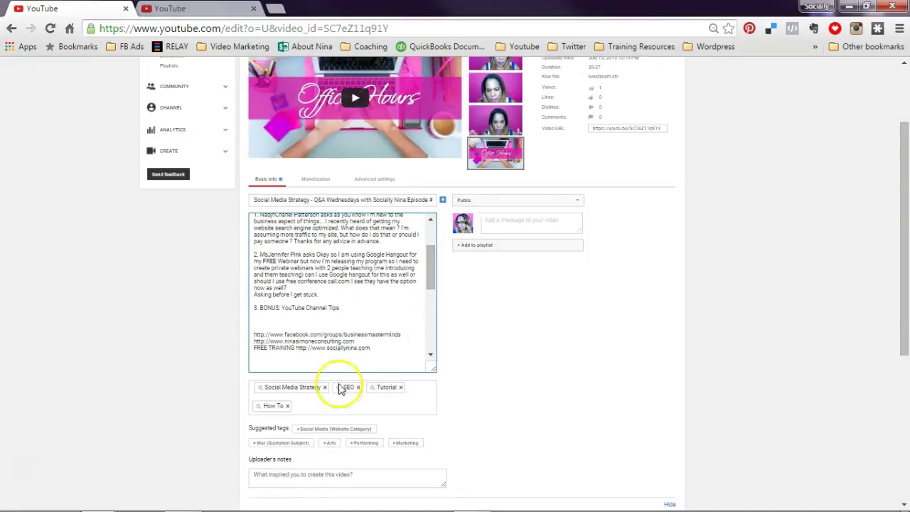
text(Youtu)
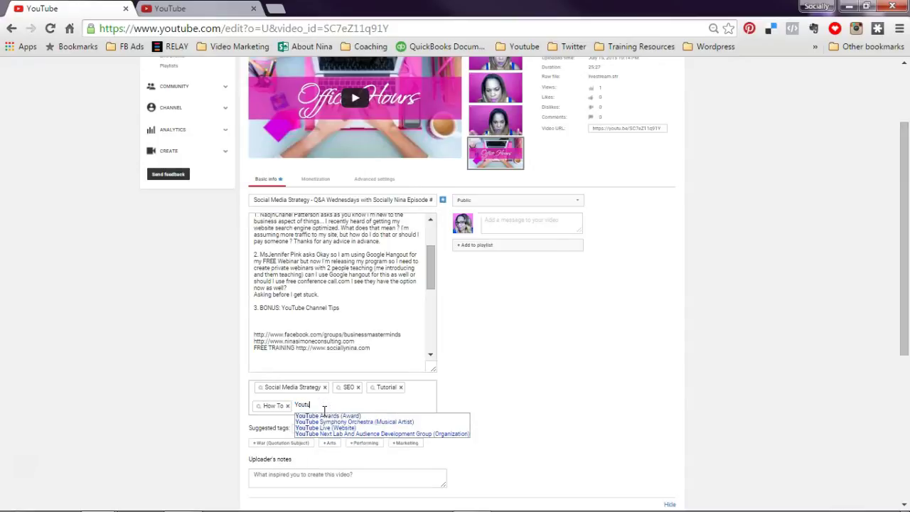
click(322, 415)
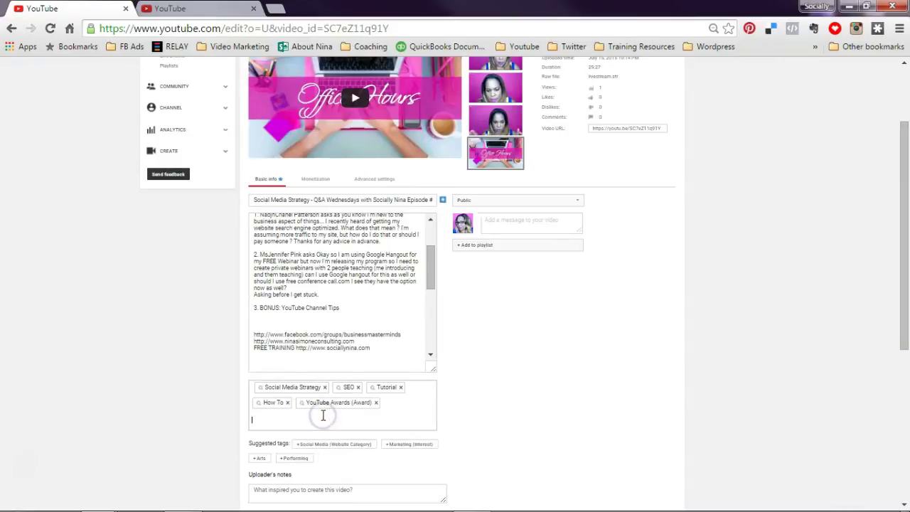
- Add the tags "Search Engine", "Google Hangout" and "sociallynina" to the video
text(Search )
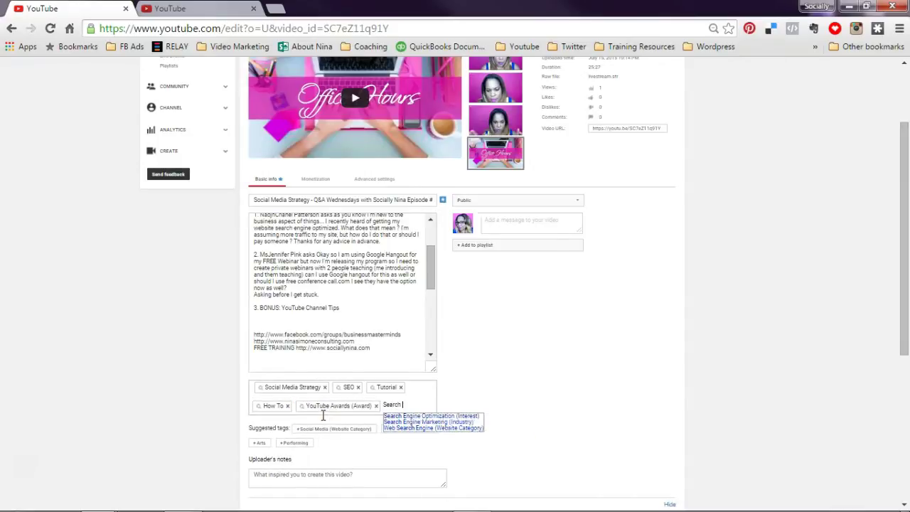
text(engin)
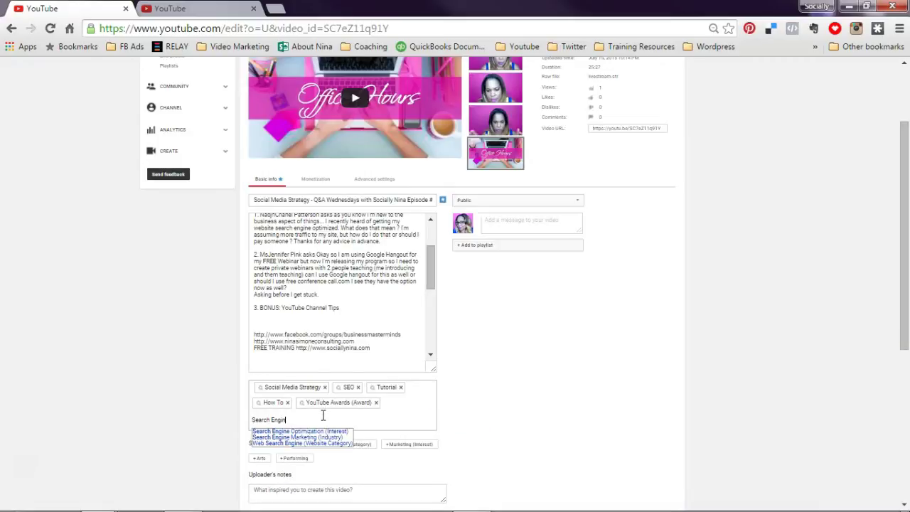
text(e)
key(Return)
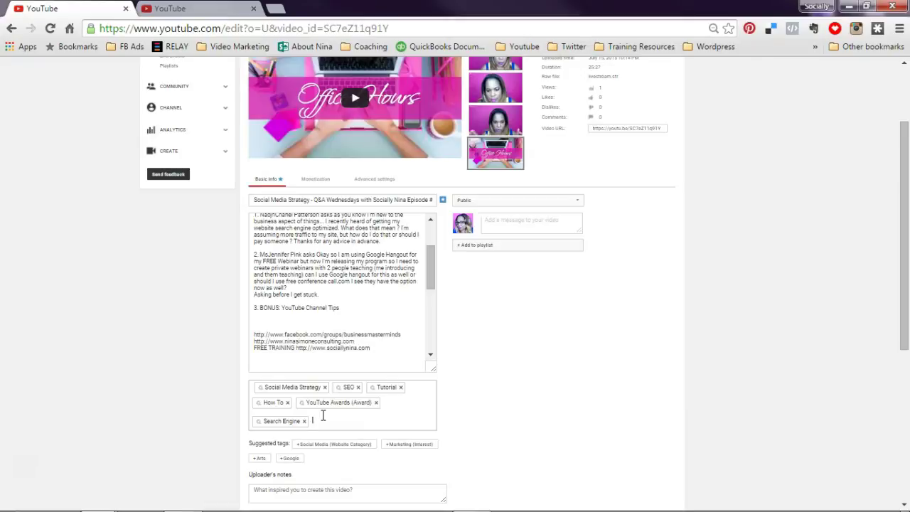
text(Google Hangout)
key(Return)
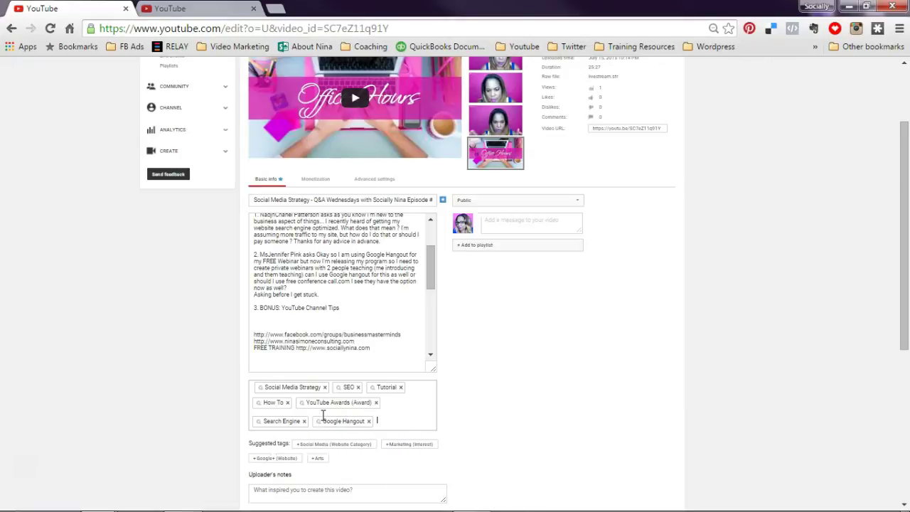
text(sociallynina)
key(Return)
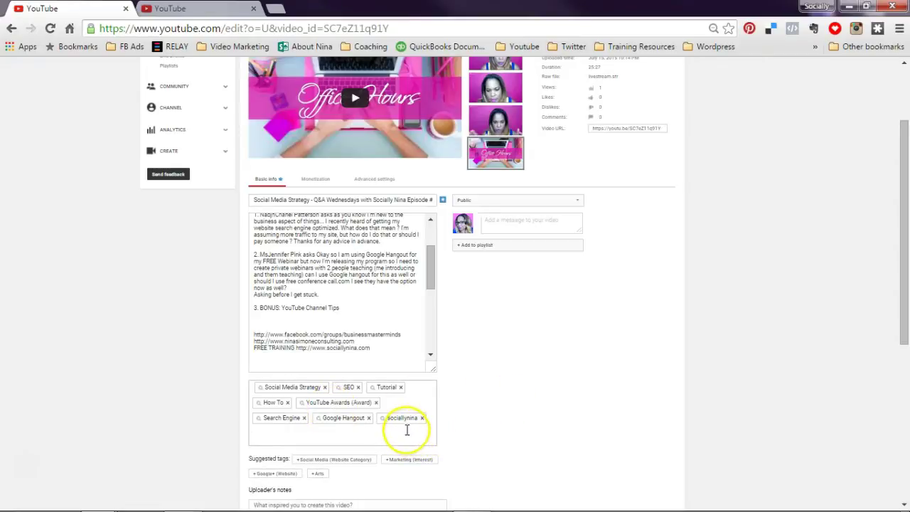
- Switch to the Episode #2 edit page, play its video, skip a few minutes ahead and pause it
click(216, 9)
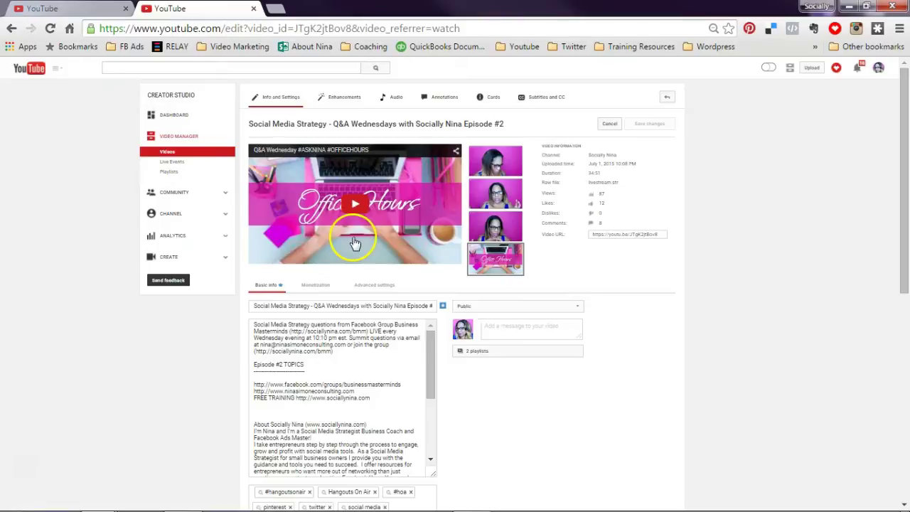
click(354, 205)
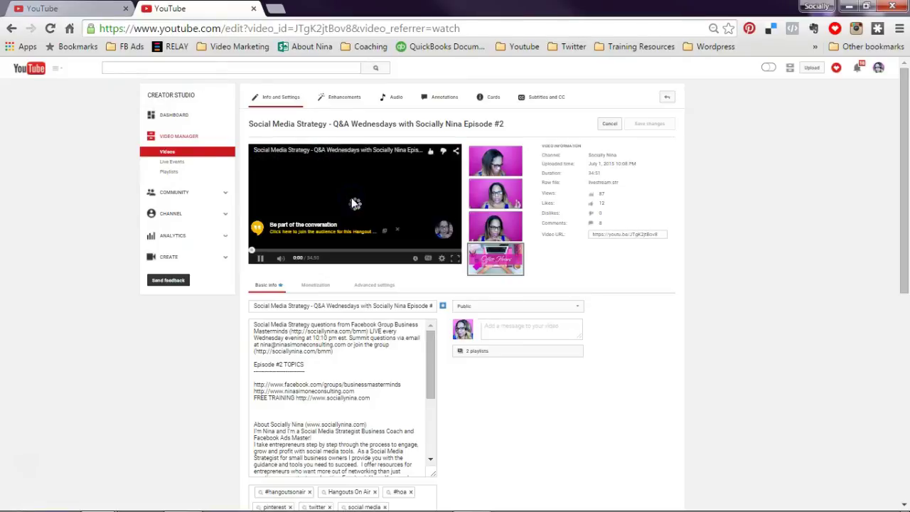
click(271, 250)
click(263, 260)
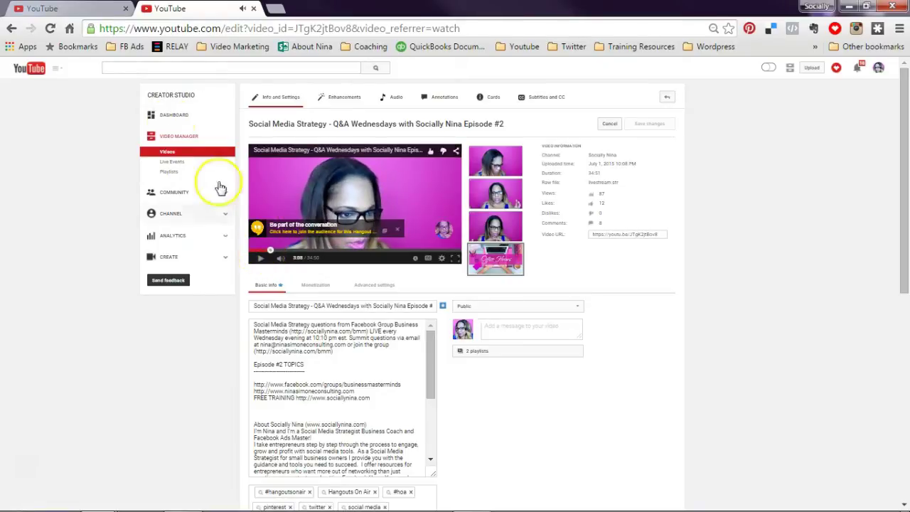
- Open the "Q&A Weds" video from the channel page, pause it and examine the details and comments below it
click(55, 69)
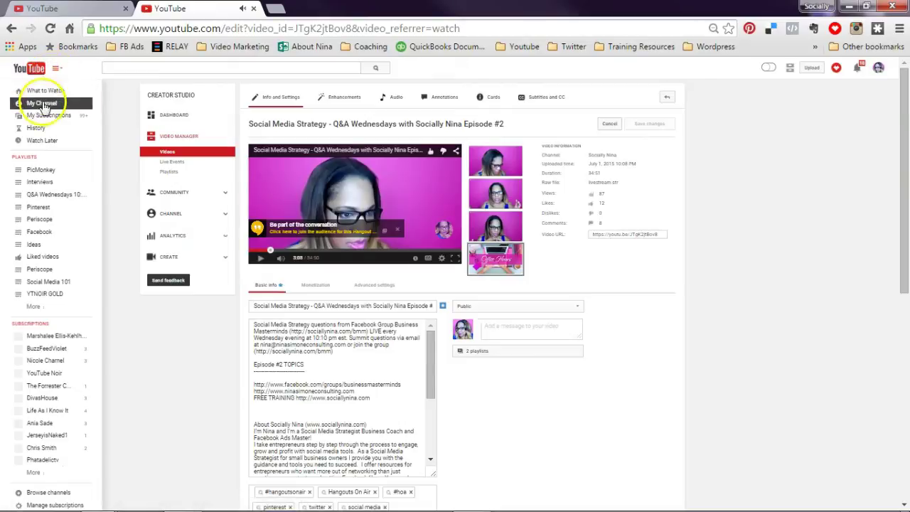
click(43, 105)
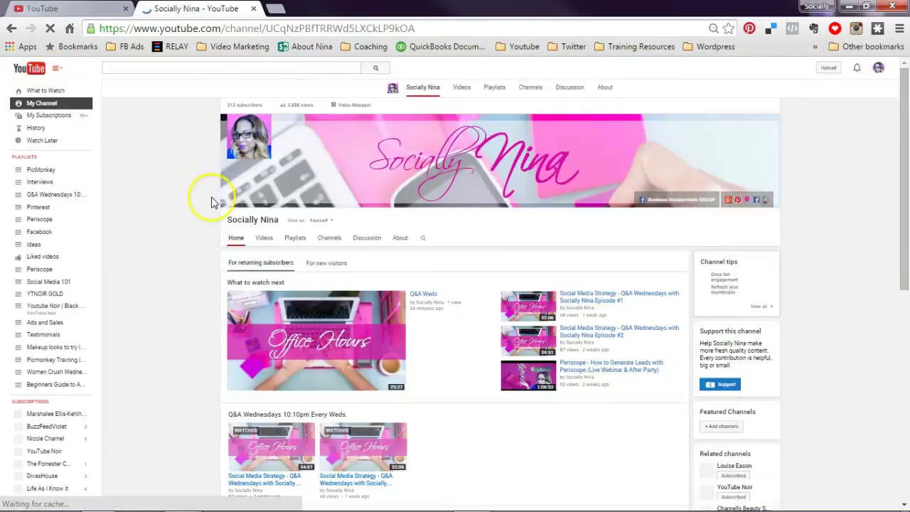
click(341, 329)
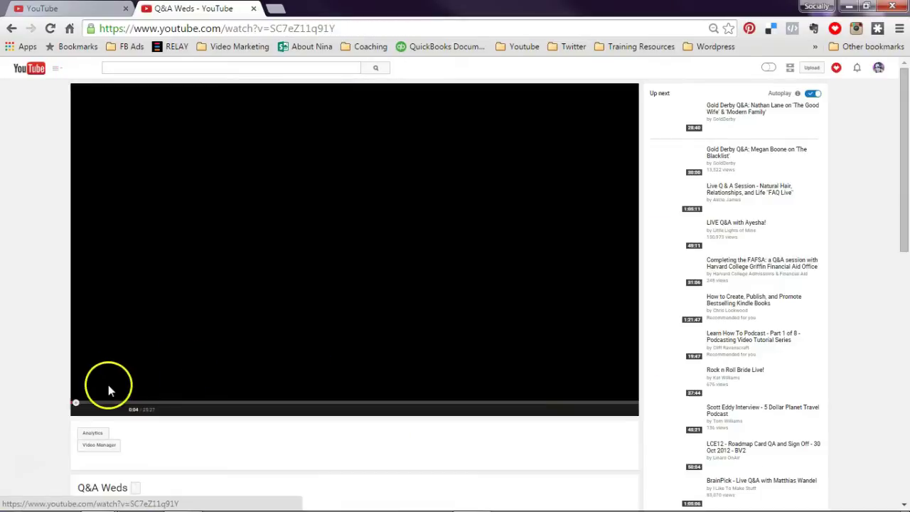
click(84, 410)
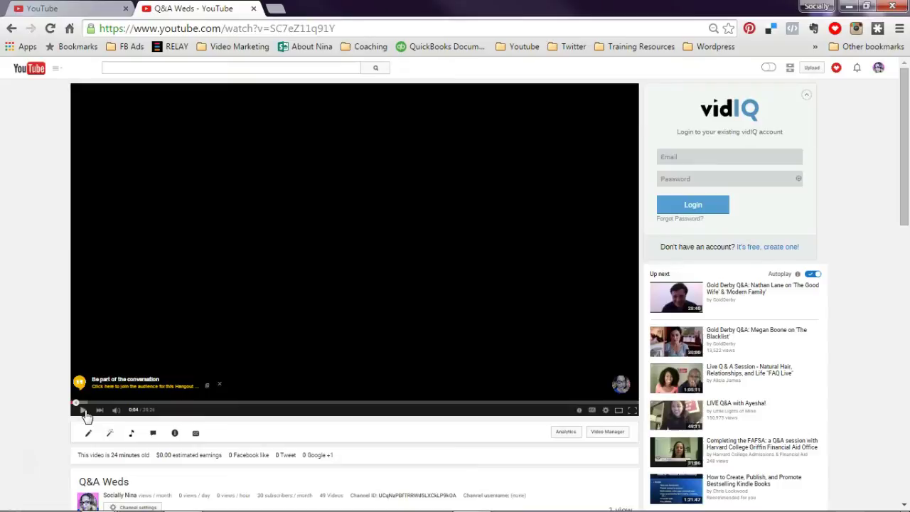
click(903, 145)
drag(903, 146, 895, 225)
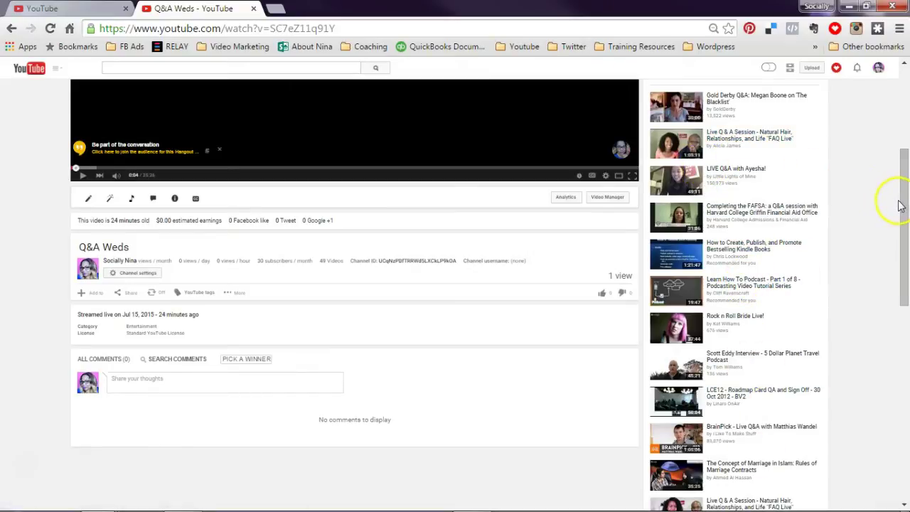
drag(899, 206, 888, 52)
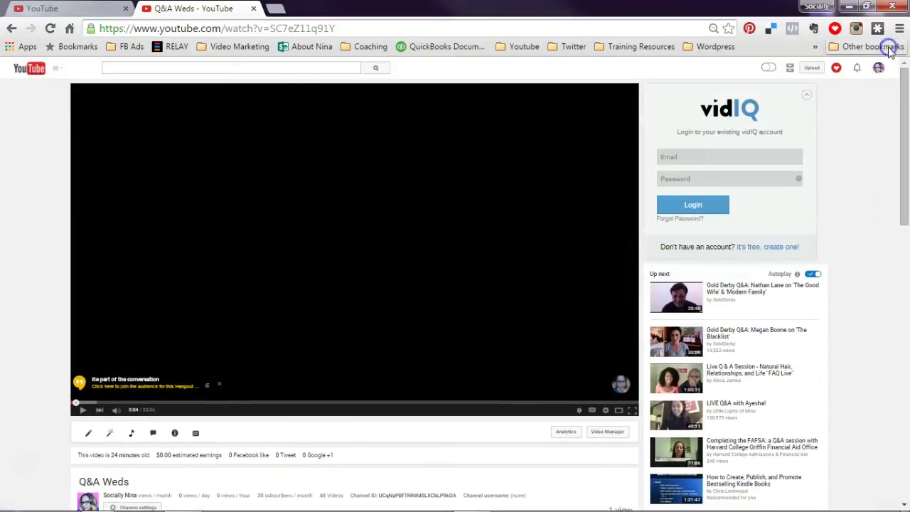
- From the channel page, open and pause the iPhone Periscope tutorial, examine its comments and suggested videos, and close that browser tab
click(57, 68)
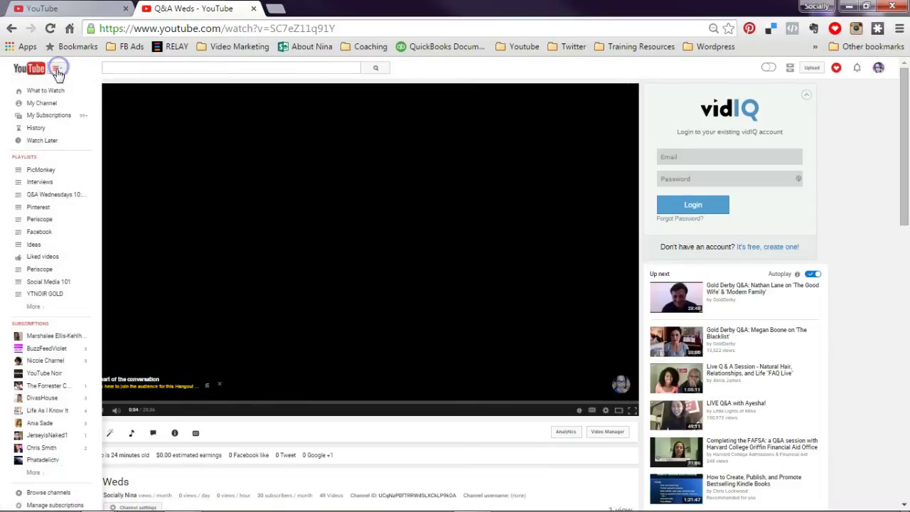
click(42, 104)
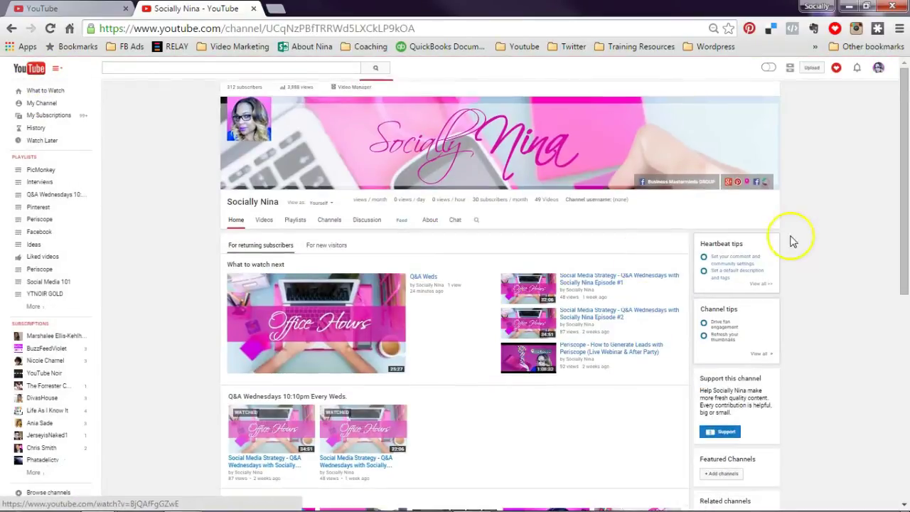
drag(901, 166, 881, 335)
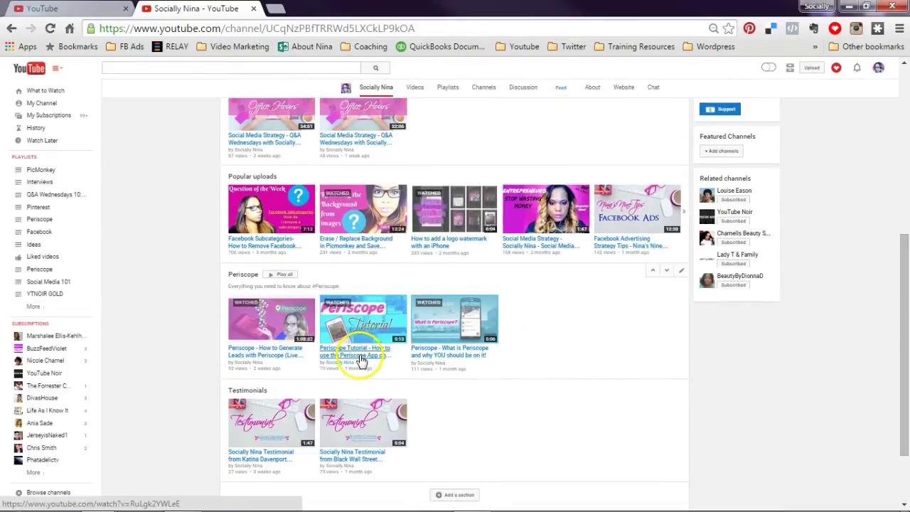
click(360, 359)
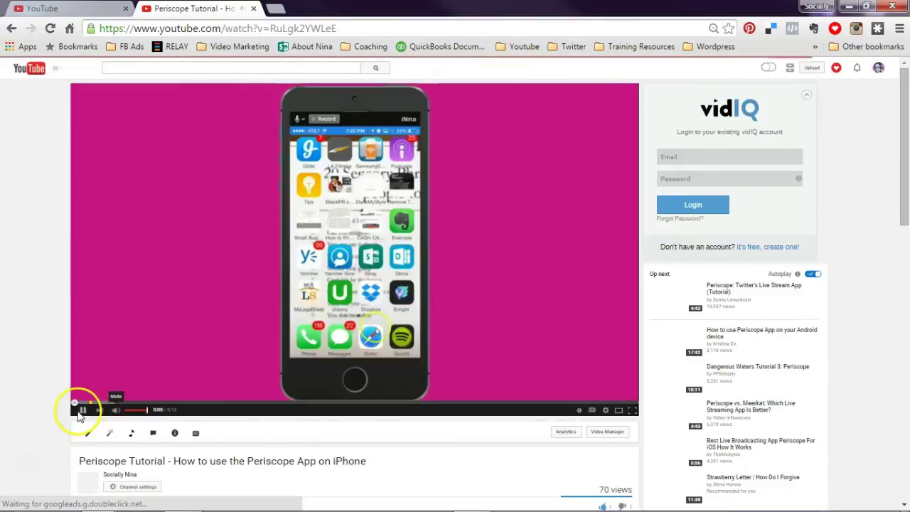
click(82, 410)
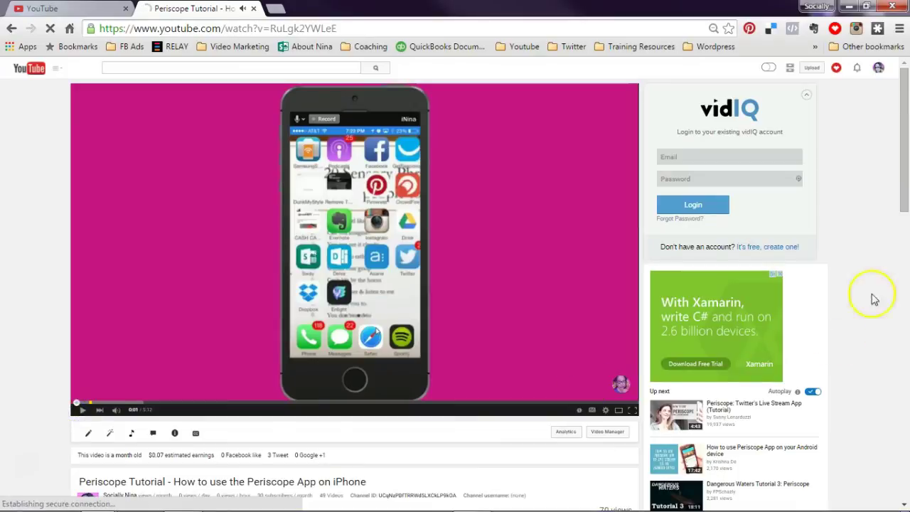
drag(904, 179, 879, 339)
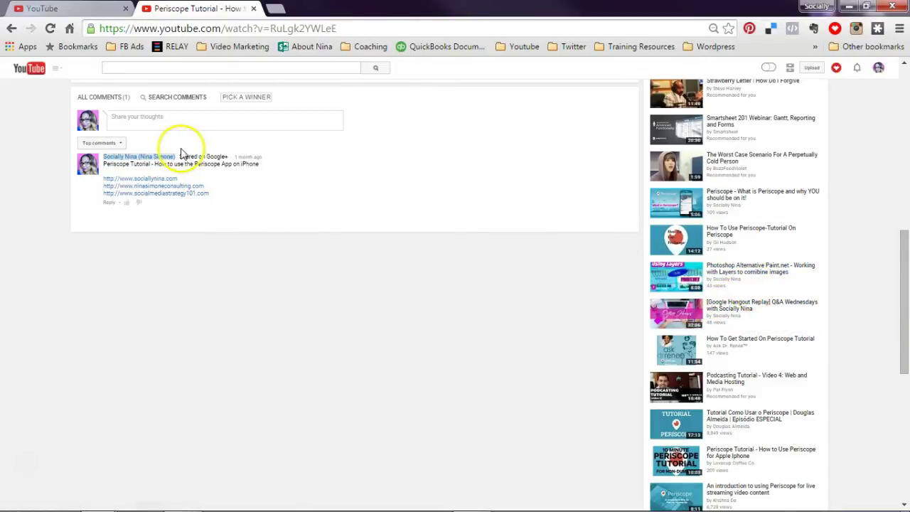
key(ctrl+w)
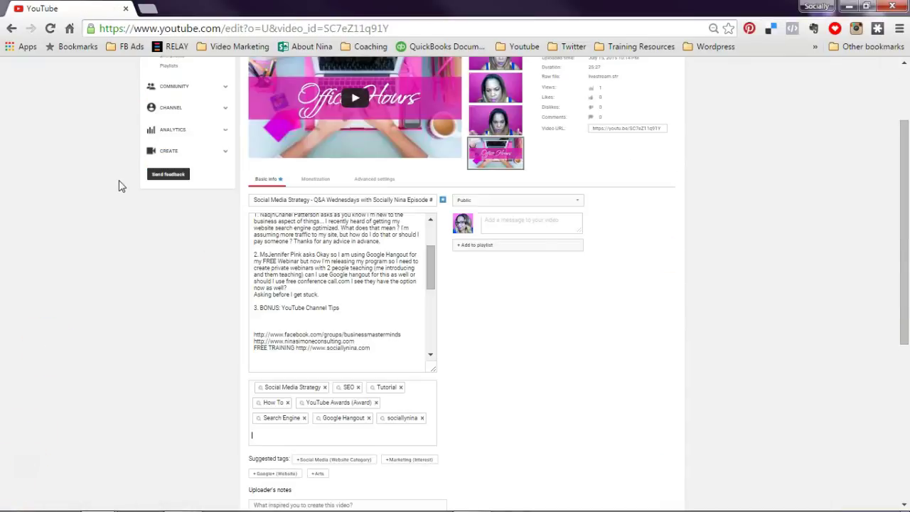
- Save the changes to the Episode #3 video's title, description and tags
click(99, 250)
click(903, 299)
mouse_move(903, 299)
mouse_down()
mouse_move(903, 328)
mouse_move(899, 268)
mouse_move(902, 367)
mouse_move(904, 288)
mouse_up()
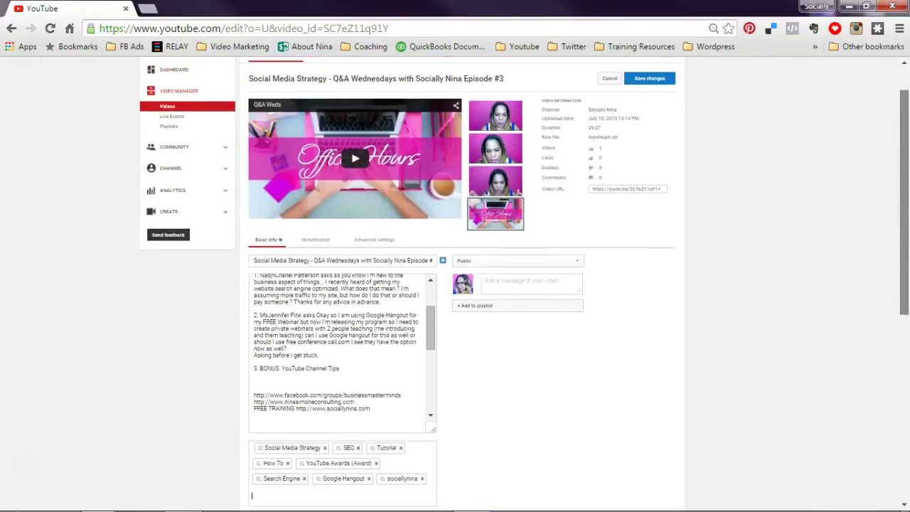
scroll(608, 343, up, 1)
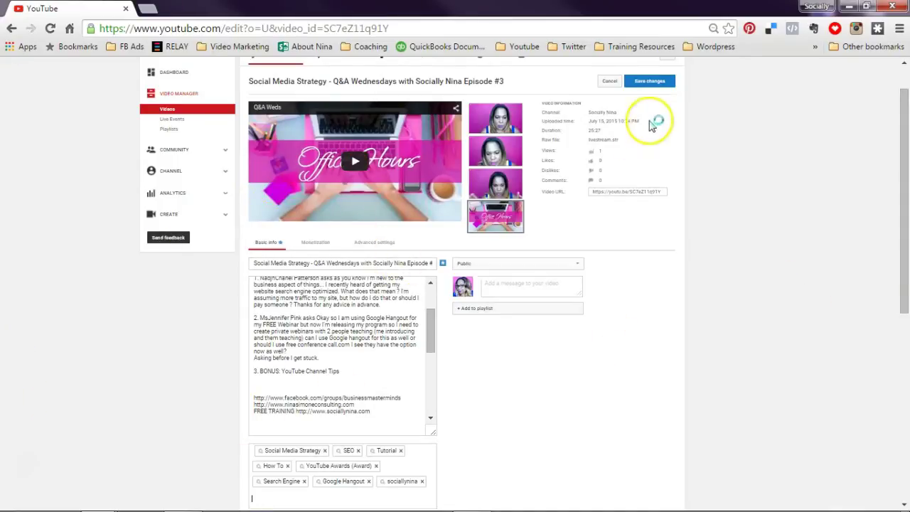
click(643, 82)
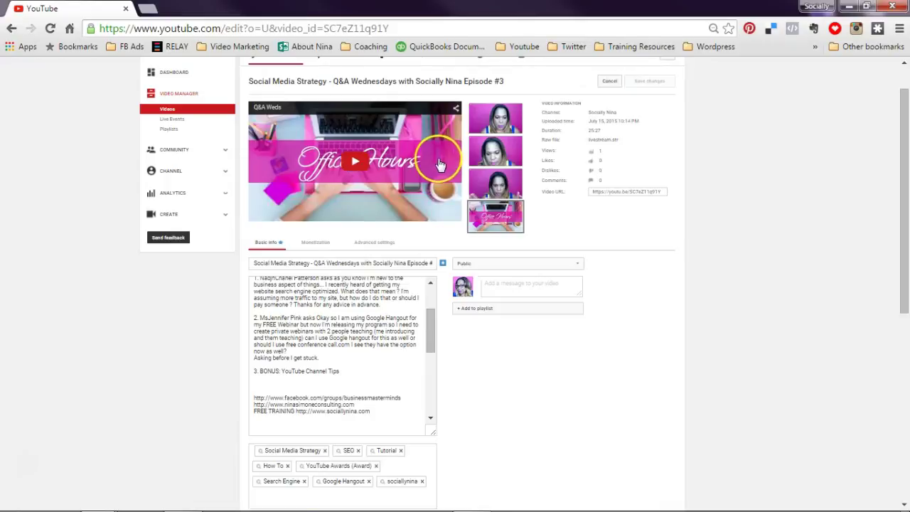